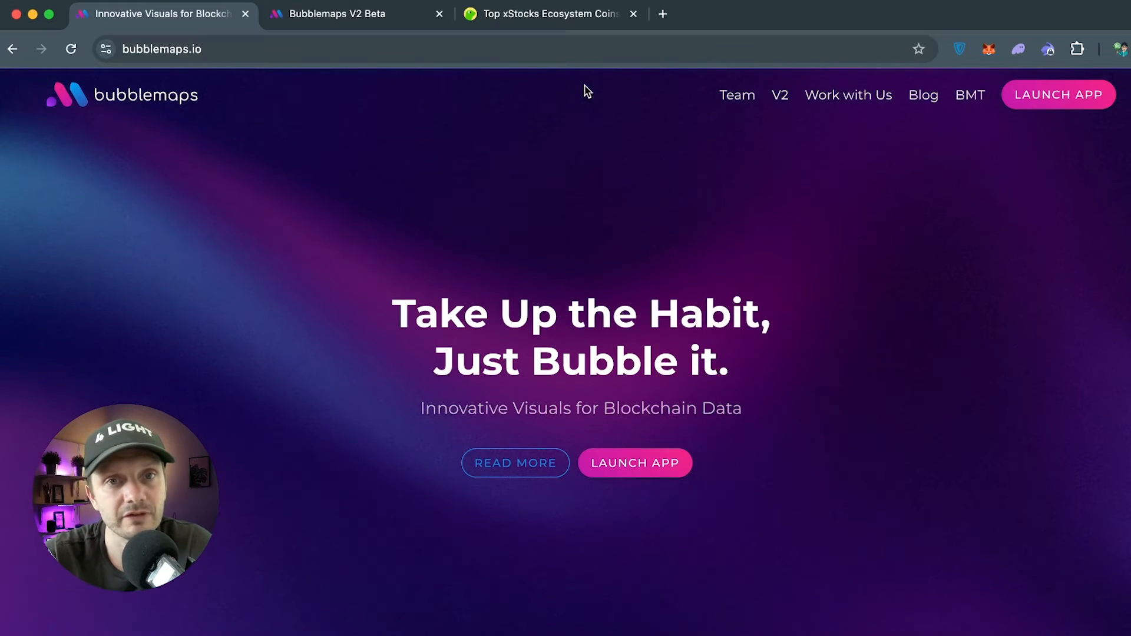
- Switch to CoinGecko and view the xStocks ecosystem category page
click(570, 23)
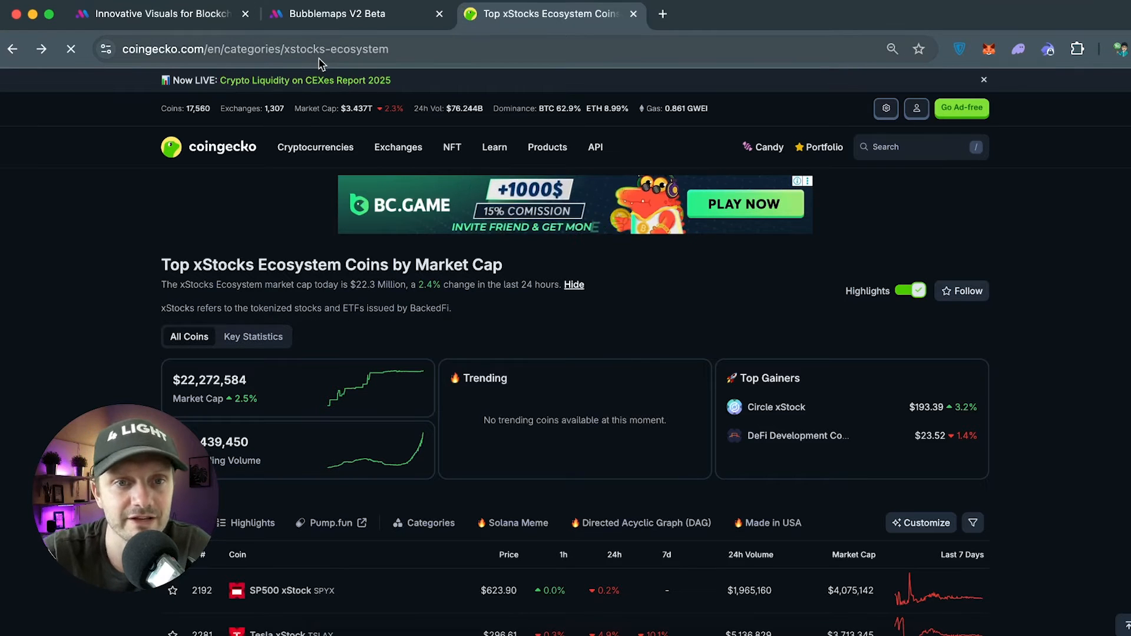
mouse_move(385, 175)
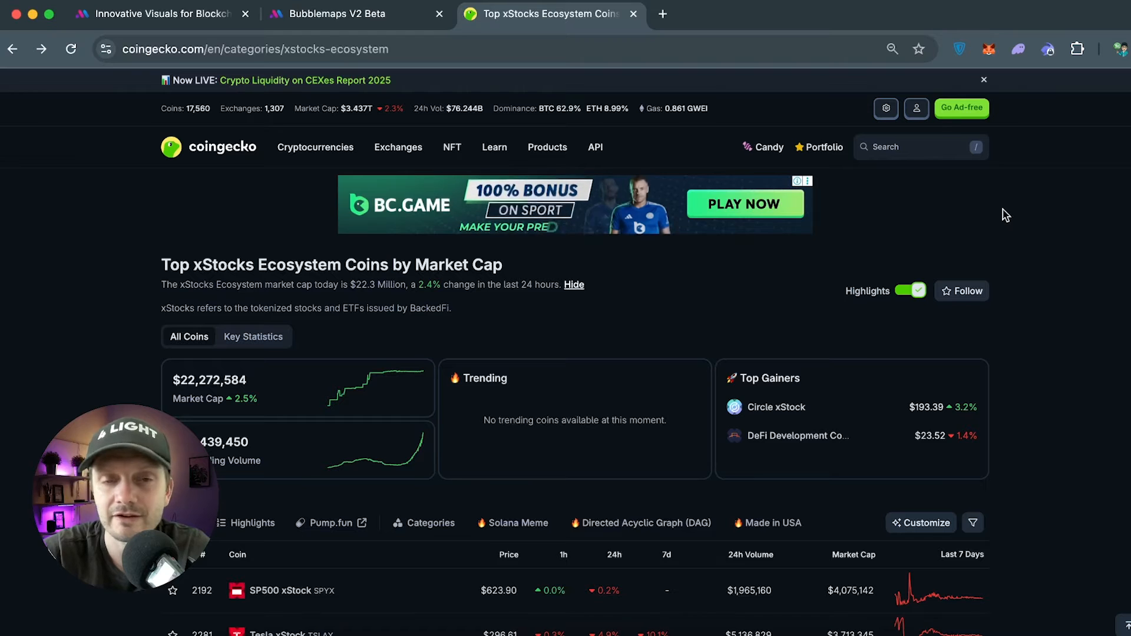
- Return to Bubblemaps, open the V2 Beta site and examine its lists of trending and featured tokens
click(141, 13)
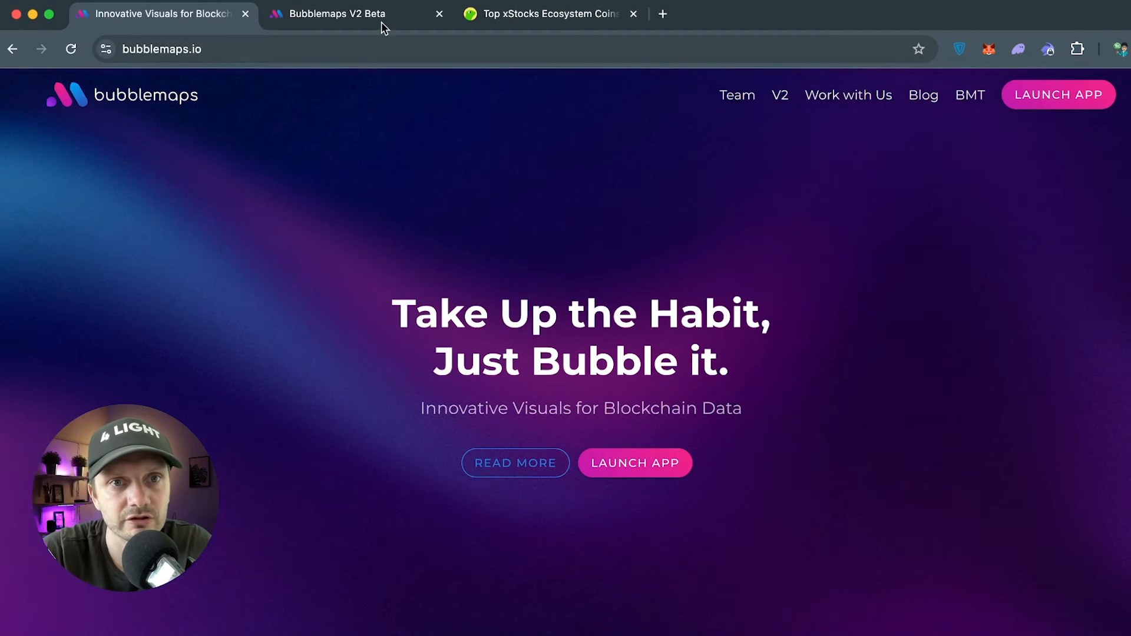
click(301, 14)
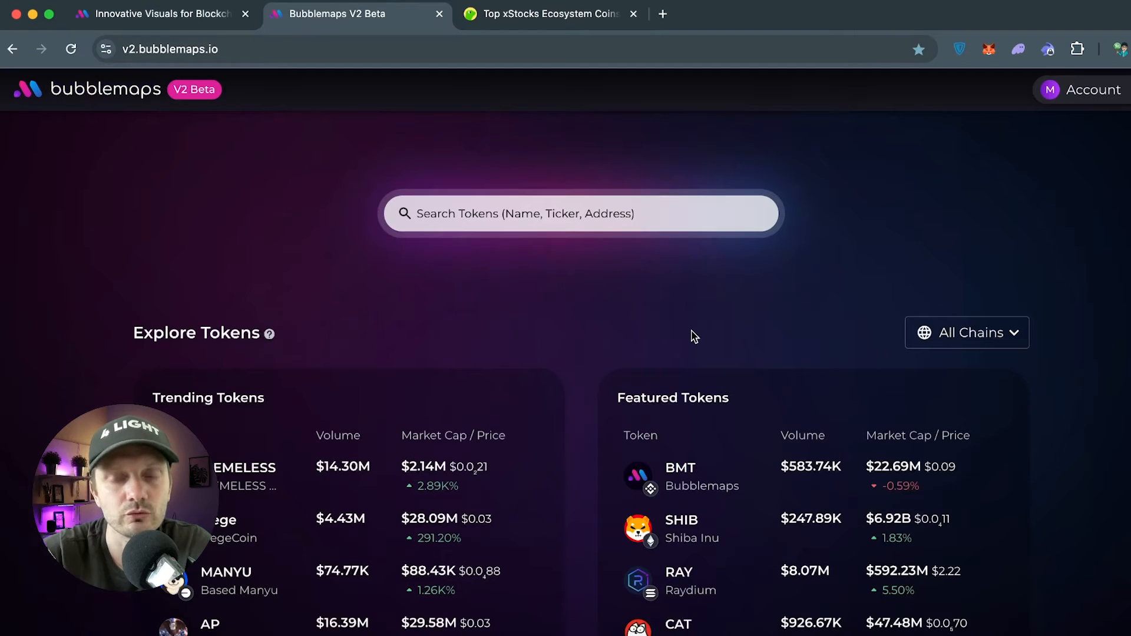
scroll(685, 324, down, 7)
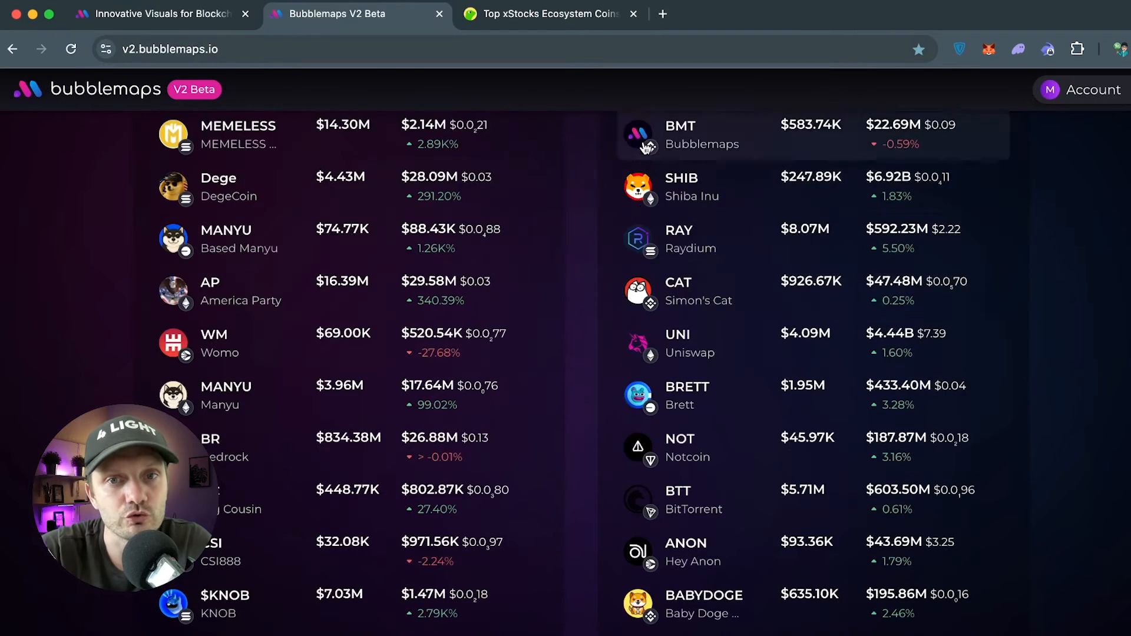
scroll(684, 265, up, 2)
scroll(683, 247, down, 1)
scroll(683, 248, down, 3)
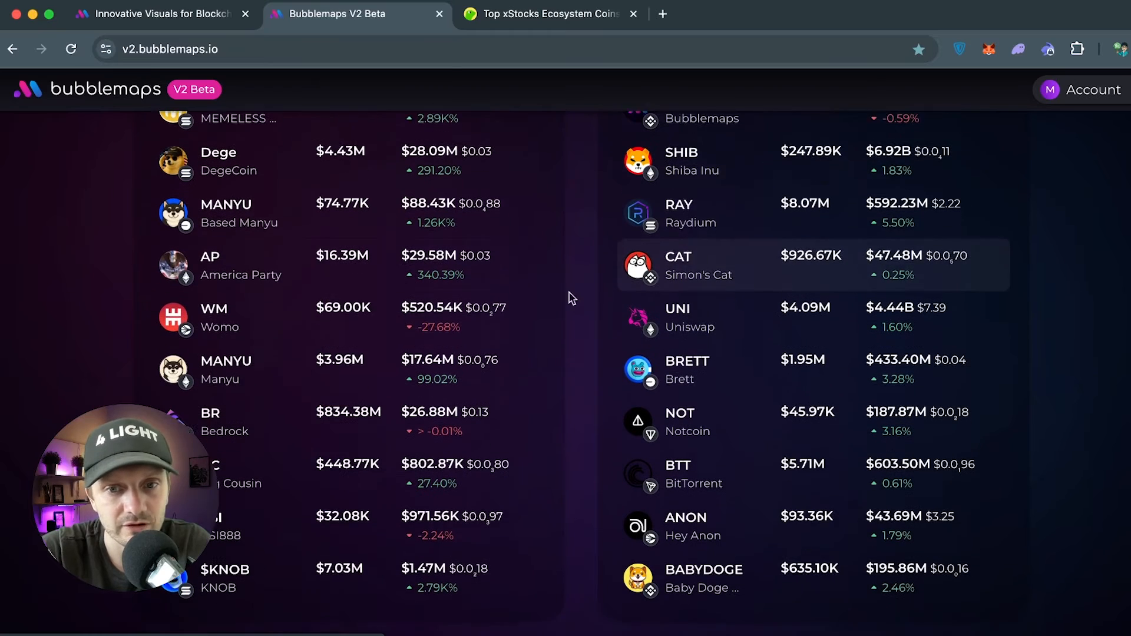
scroll(277, 330, down, 1)
scroll(284, 385, up, 5)
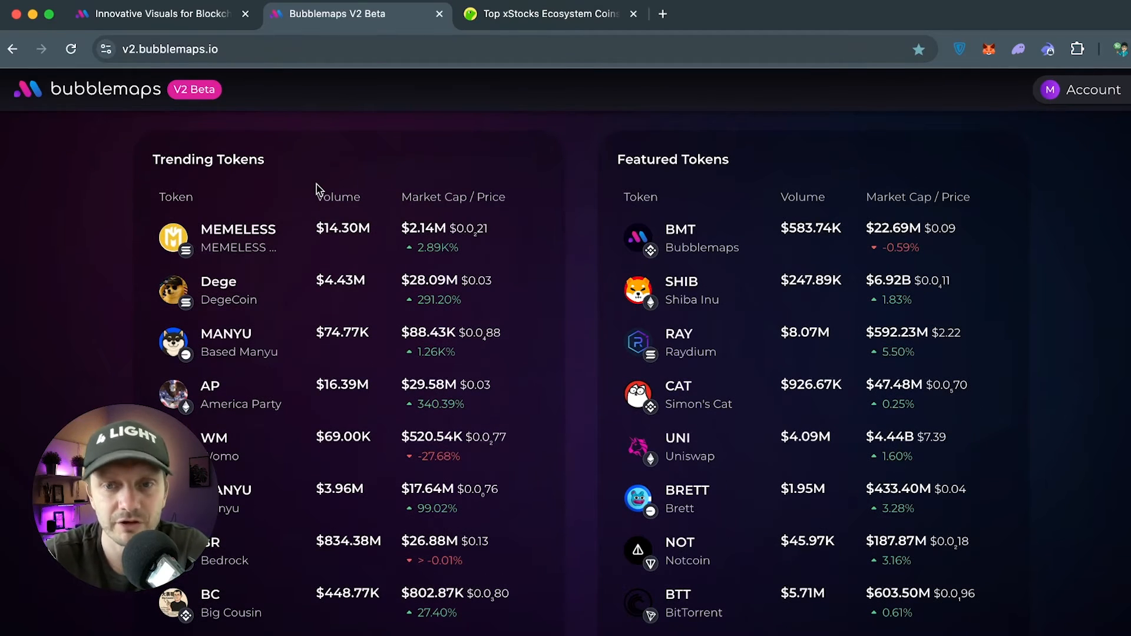
scroll(312, 188, down, 4)
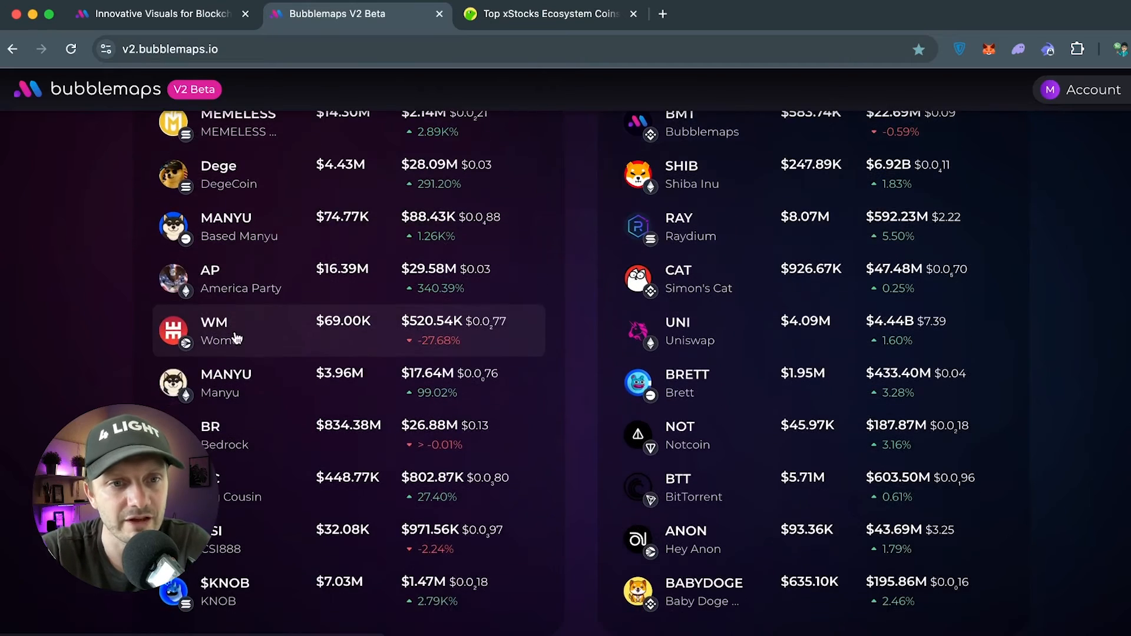
scroll(248, 353, up, 10)
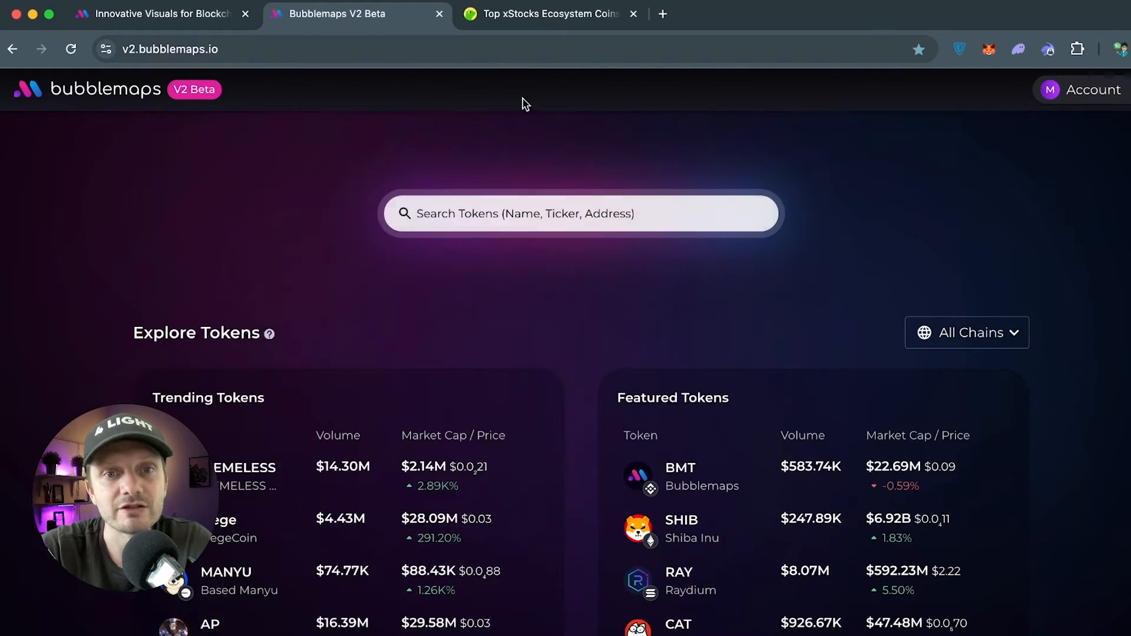
- Switch to CoinGecko and examine the list of tokenized stocks in the xStocks ecosystem, including those without price data
click(548, 16)
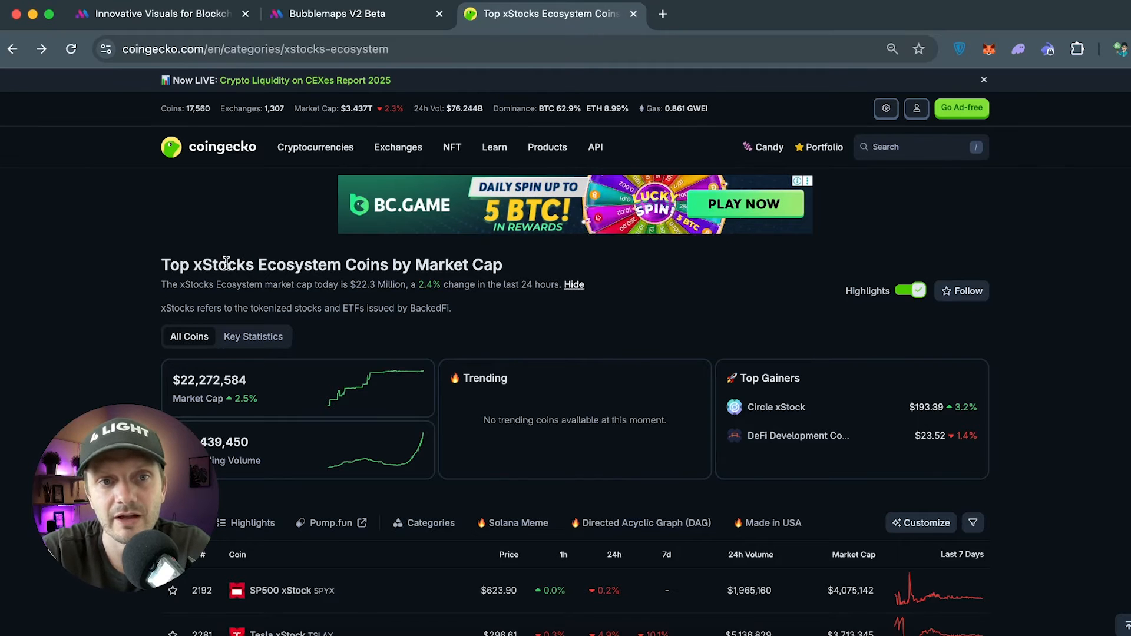
scroll(618, 280, down, 3)
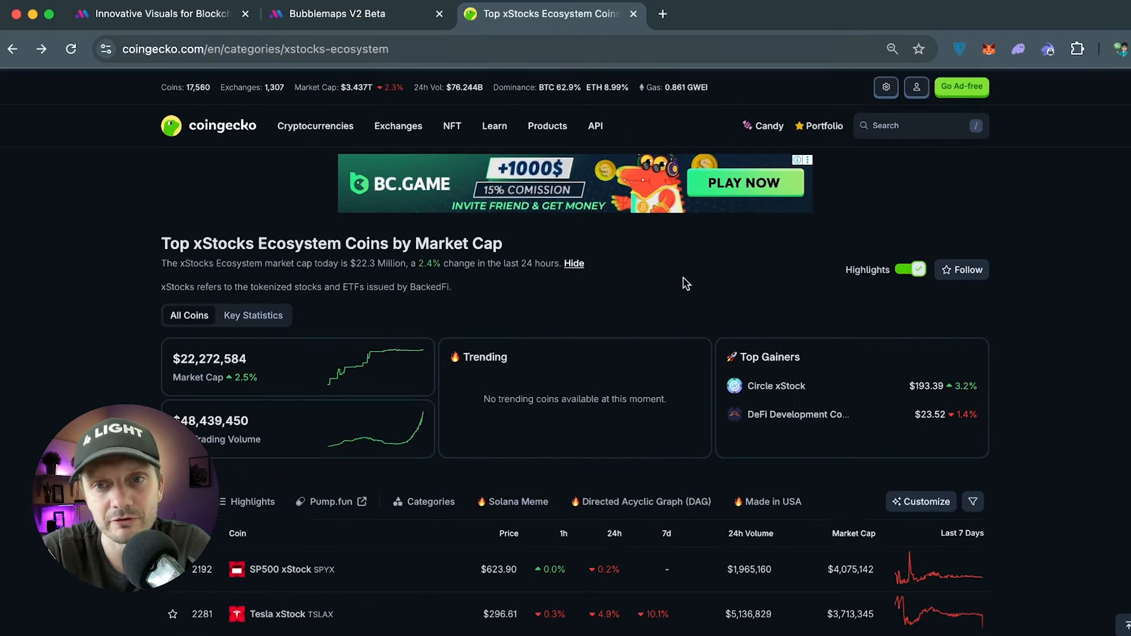
scroll(1060, 286, down, 3)
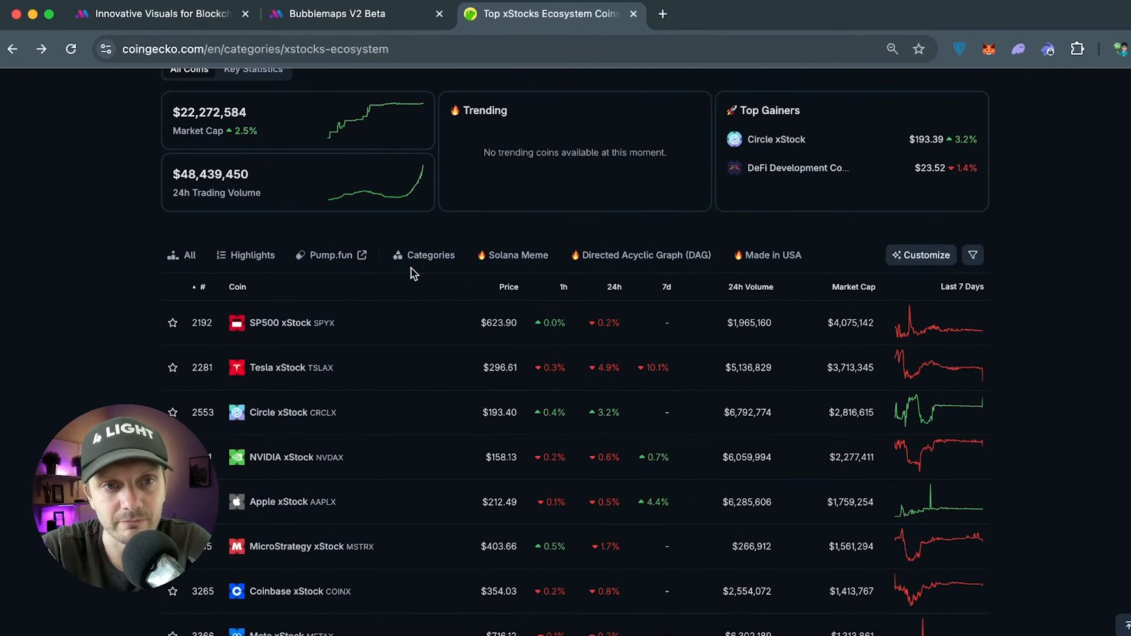
scroll(392, 303, down, 1)
scroll(392, 303, down, 1)
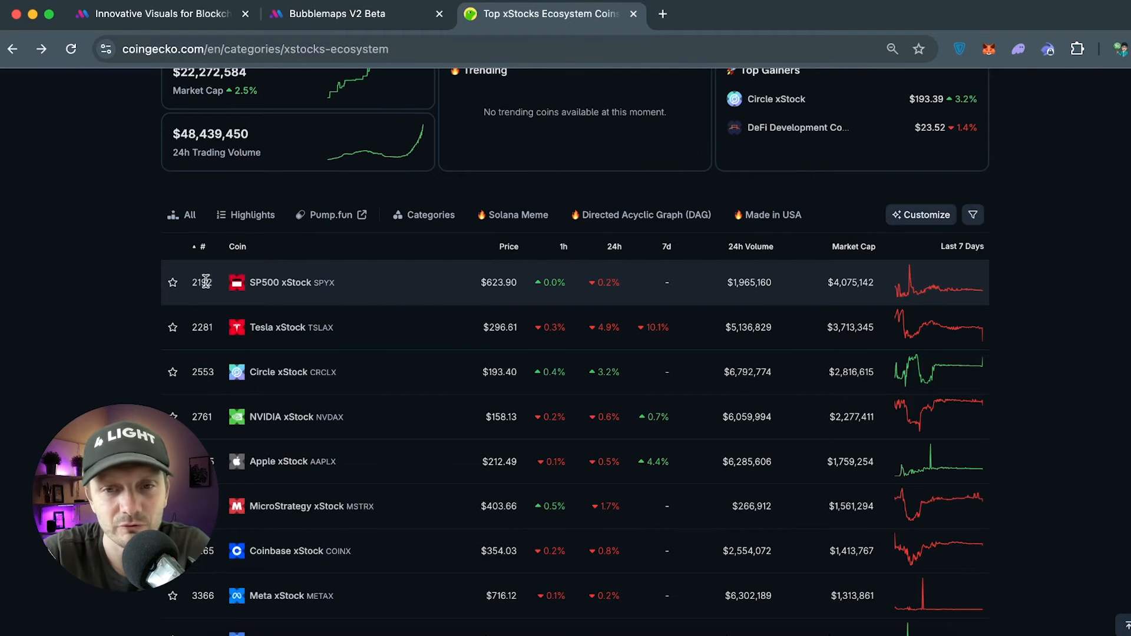
scroll(208, 287, down, 2)
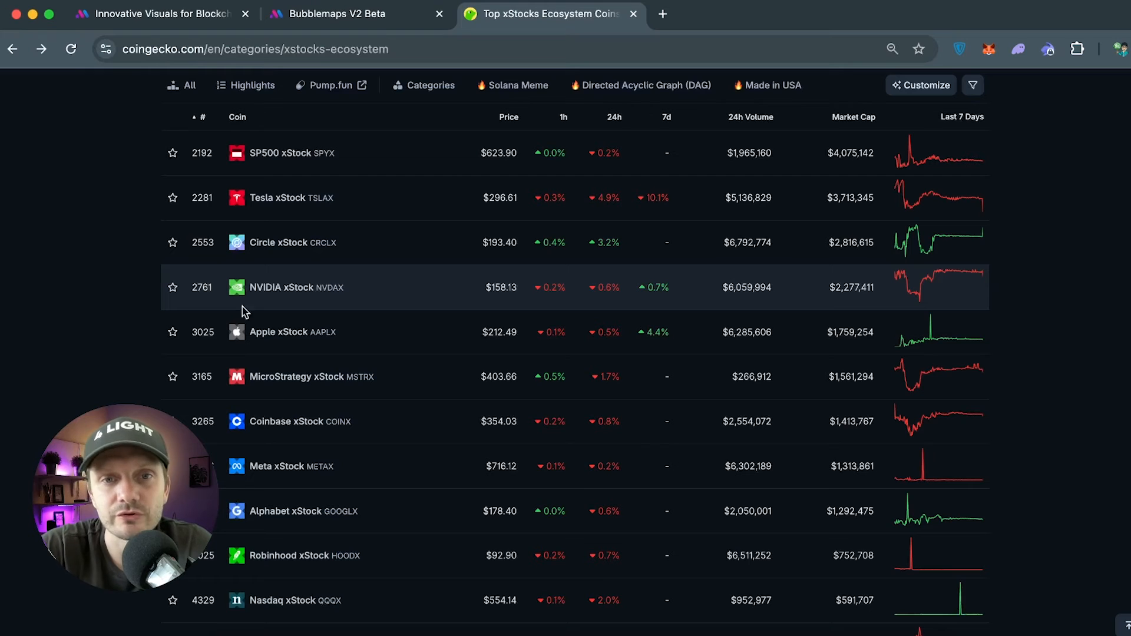
scroll(329, 333, down, 1)
scroll(318, 326, down, 4)
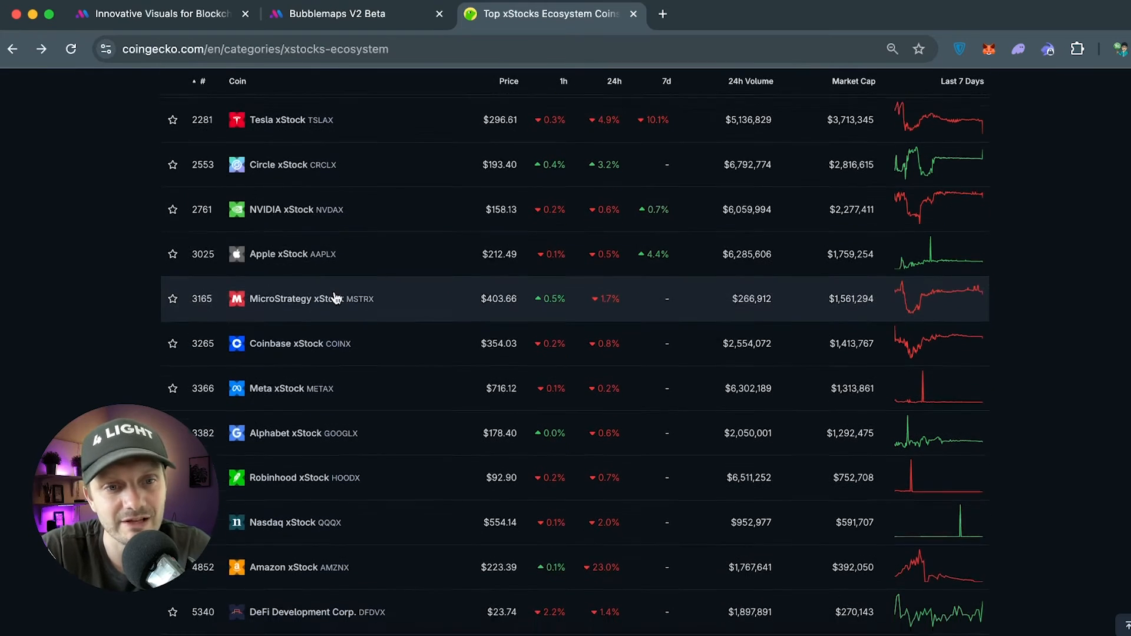
scroll(353, 321, down, 3)
scroll(363, 355, down, 1)
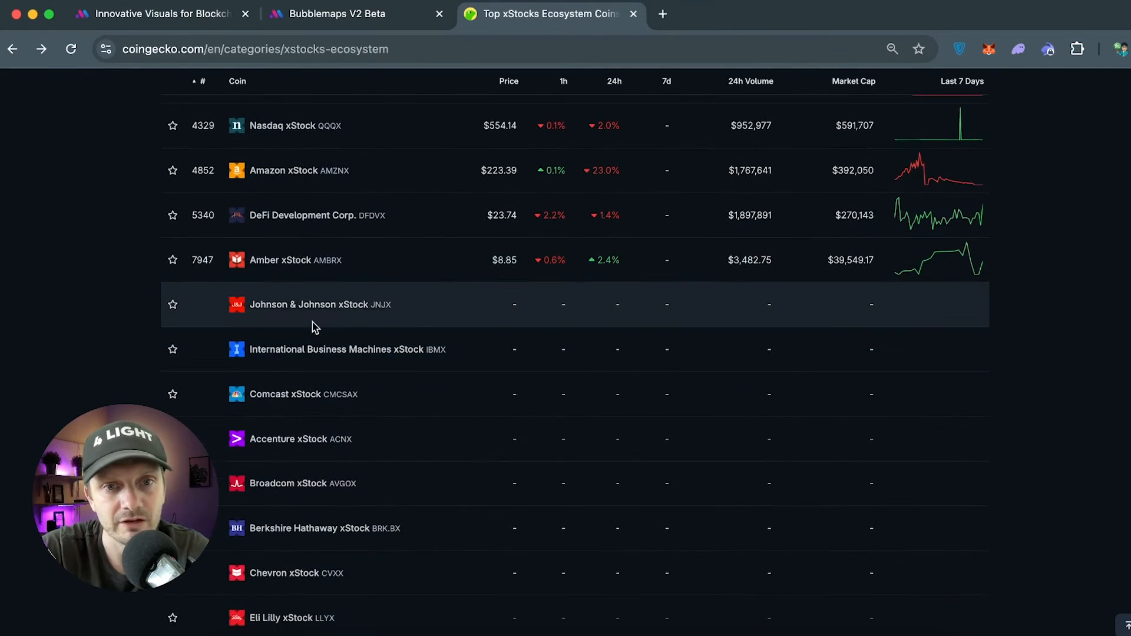
scroll(441, 324, down, 6)
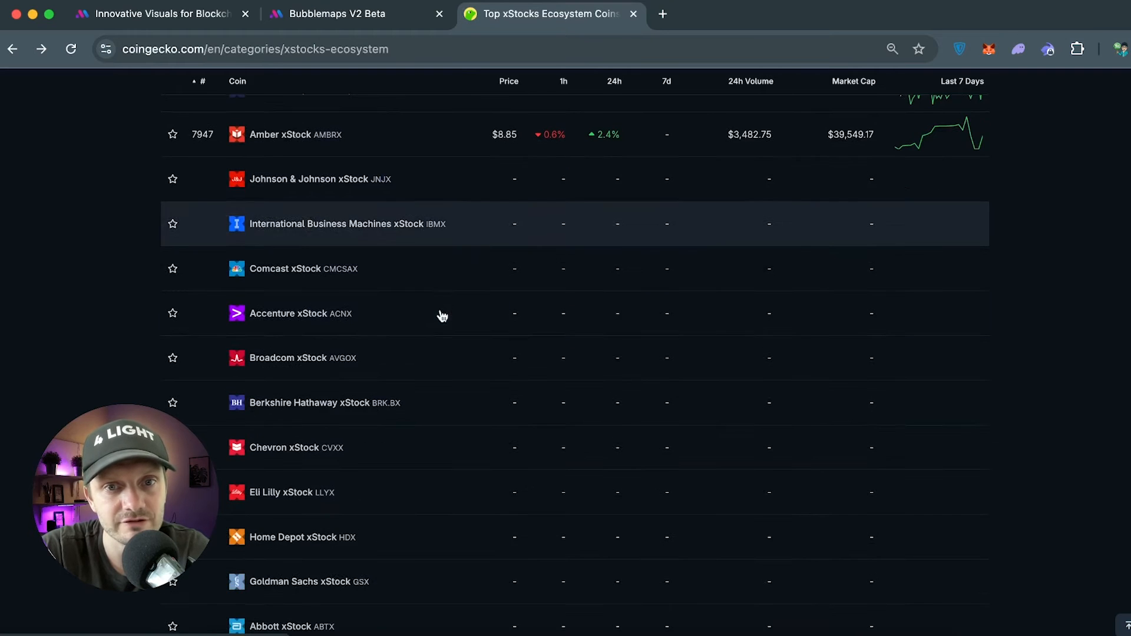
scroll(472, 346, up, 15)
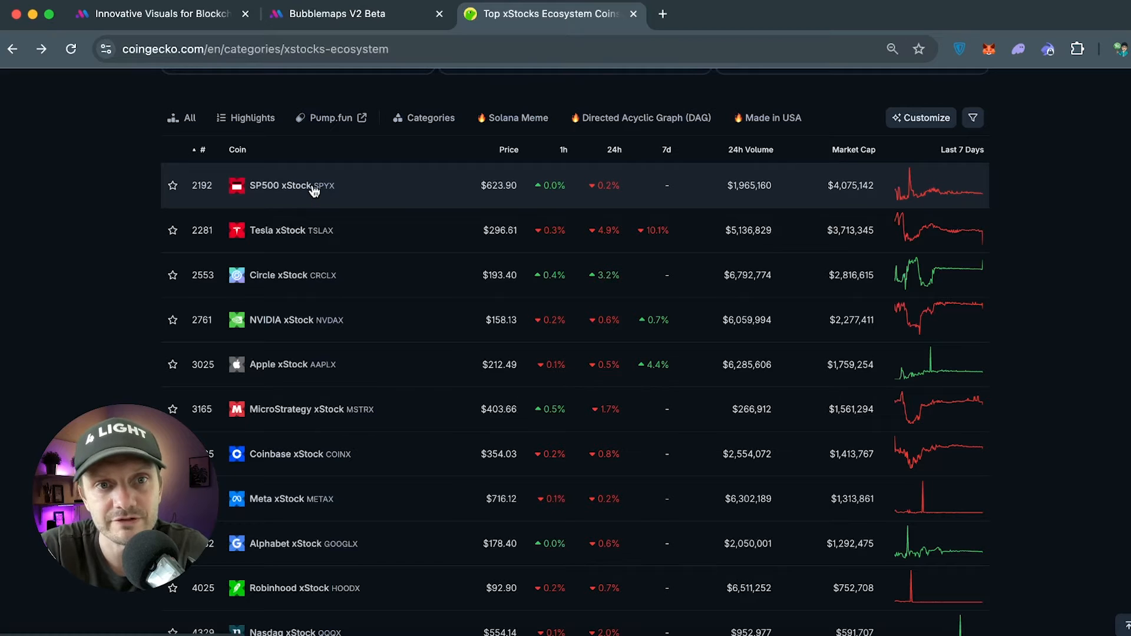
- Open the Tesla, Apple and NVIDIA xStock pages in separate new tabs from the coin list
right_click(288, 231)
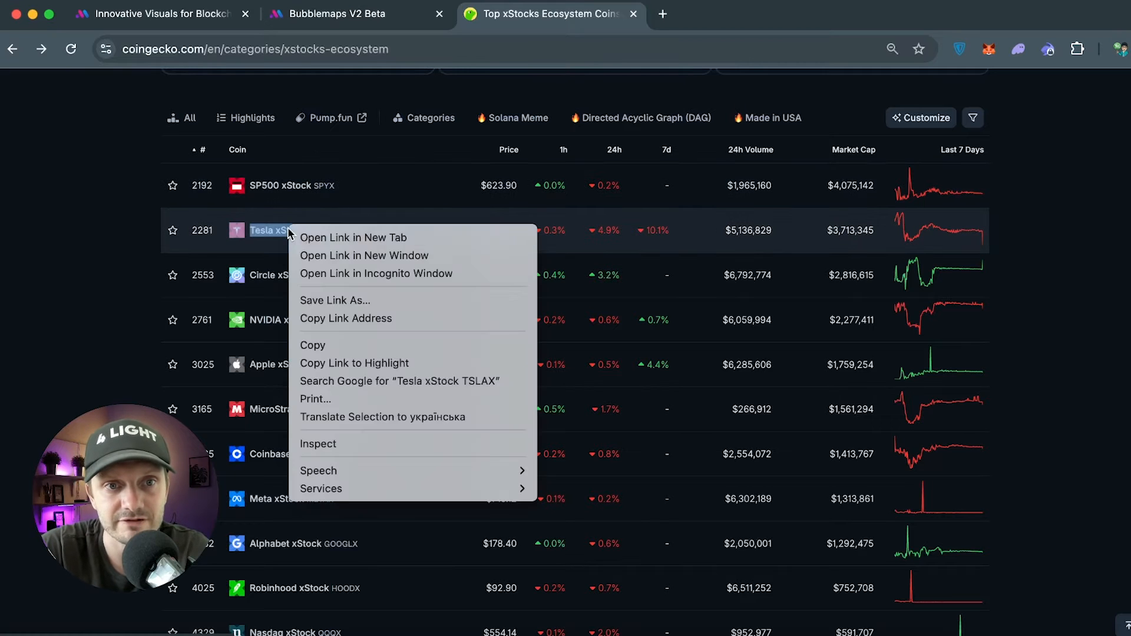
click(360, 239)
scroll(277, 312, down, 1)
scroll(277, 313, down, 1)
right_click(265, 327)
click(270, 292)
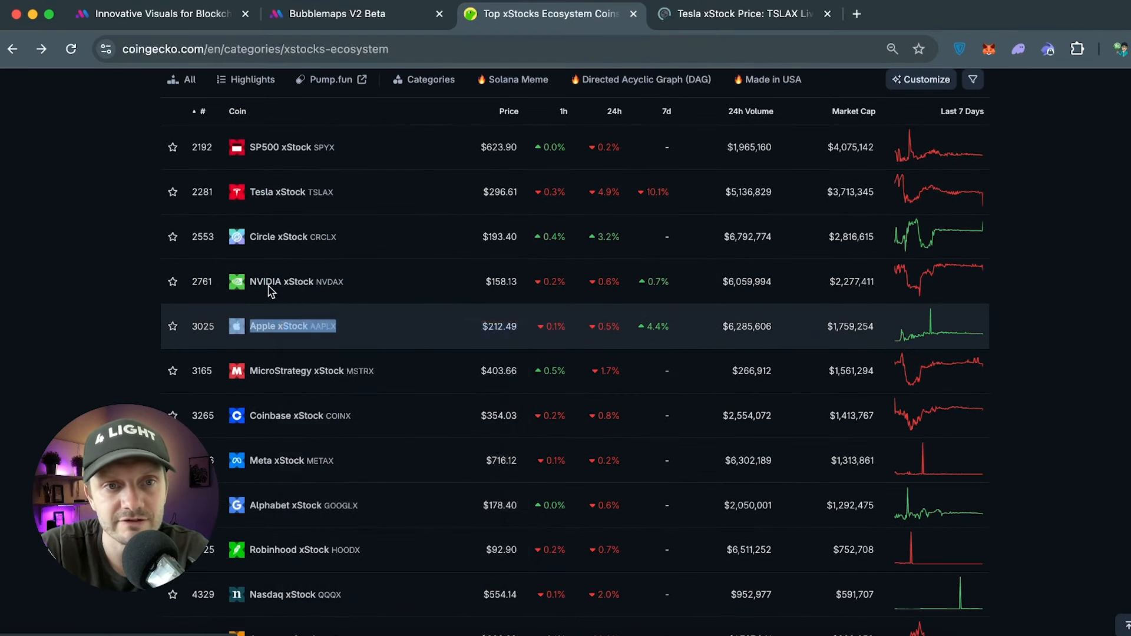
right_click(271, 284)
click(283, 292)
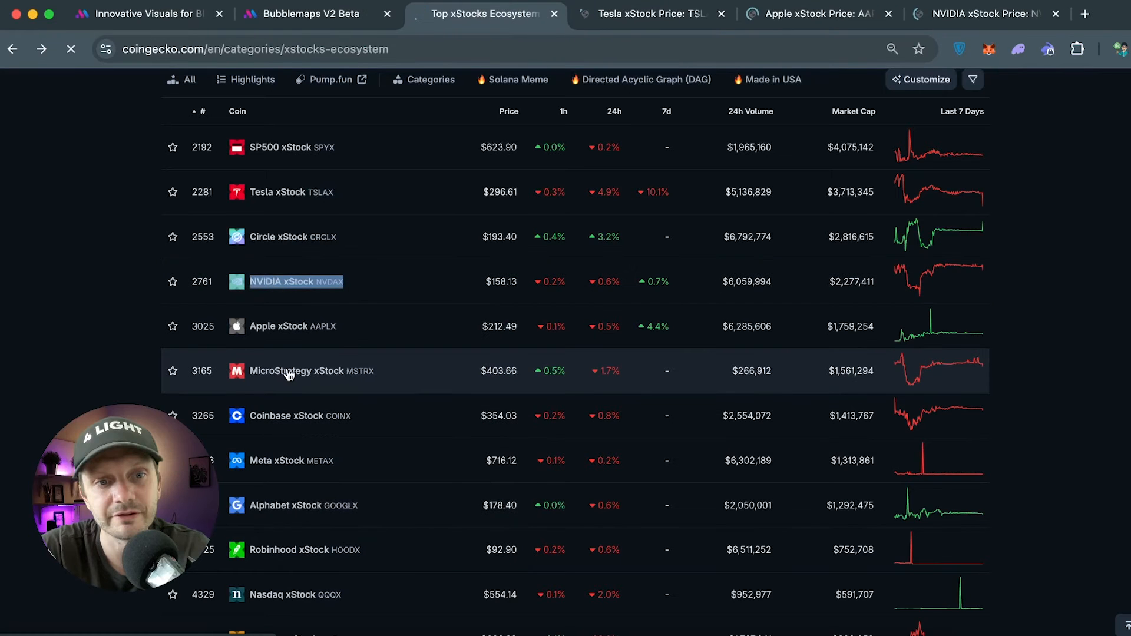
- Open the MicroStrategy xStock page and copy its Solana contract address from the Info section
click(289, 372)
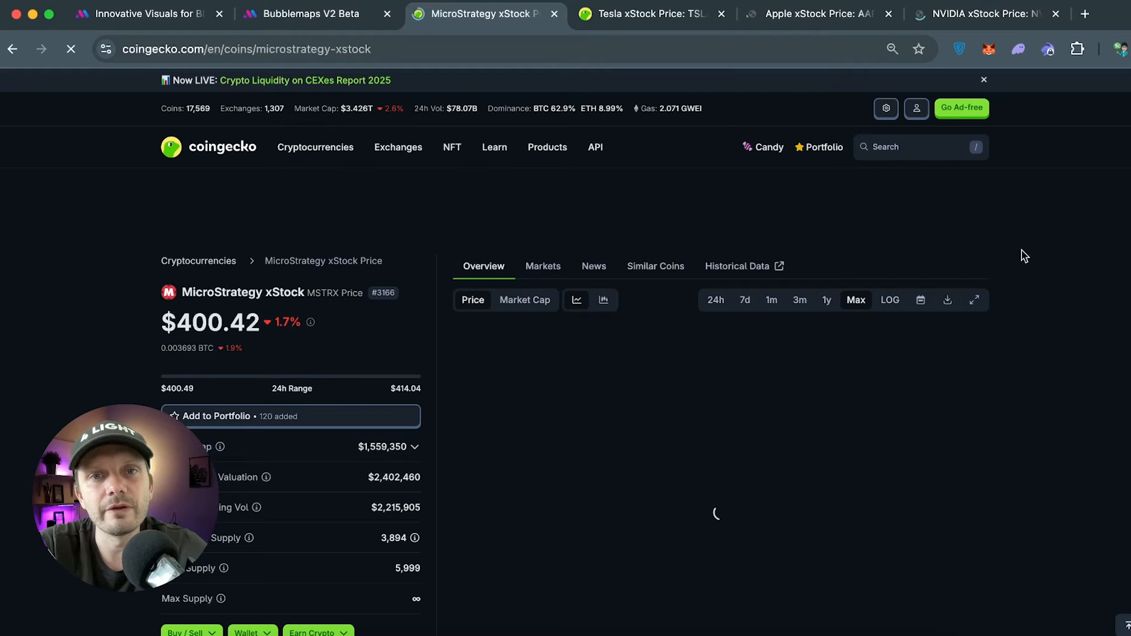
scroll(1043, 266, down, 10)
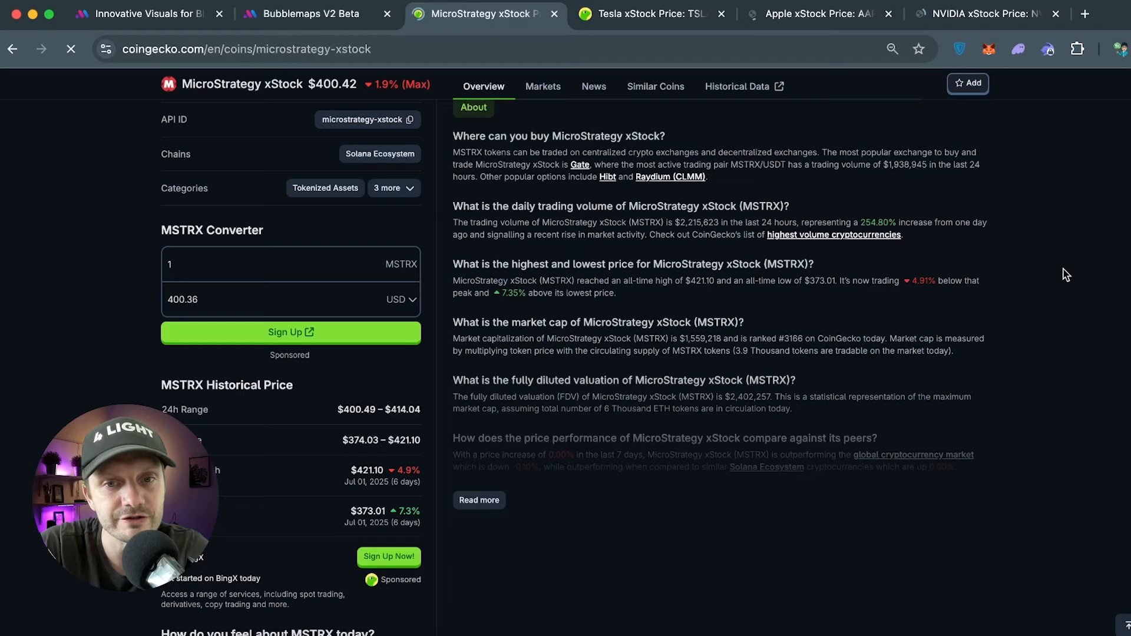
scroll(197, 288, up, 6)
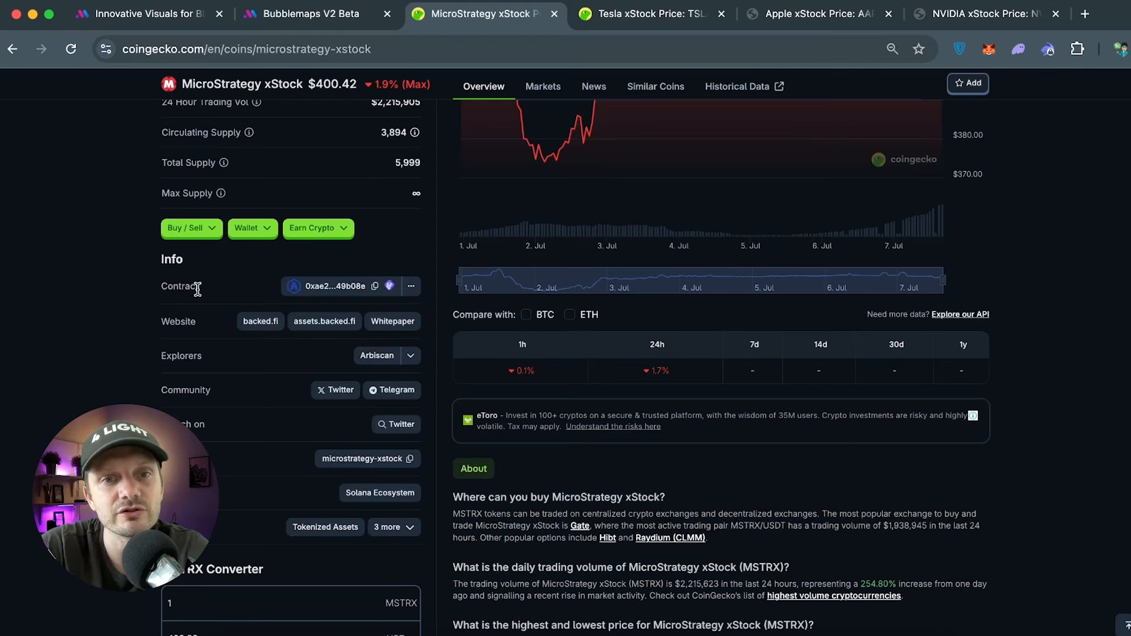
click(411, 289)
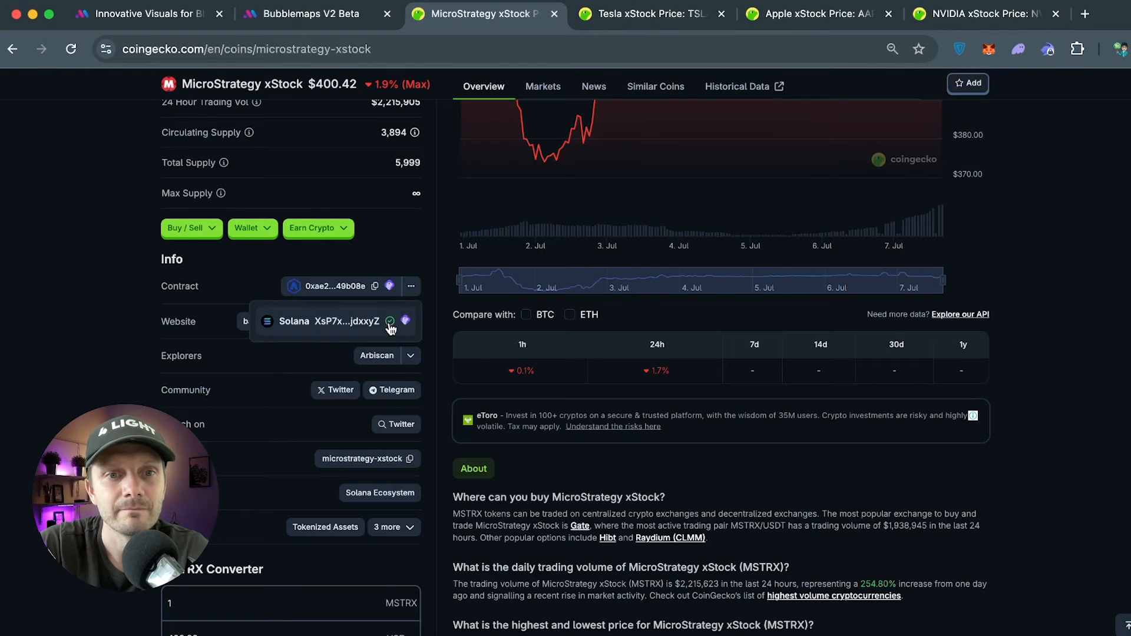
- In Bubblemaps V2, search for the copied Solana contract address and open the MSTRX MicroStrategy xStock map
click(314, 17)
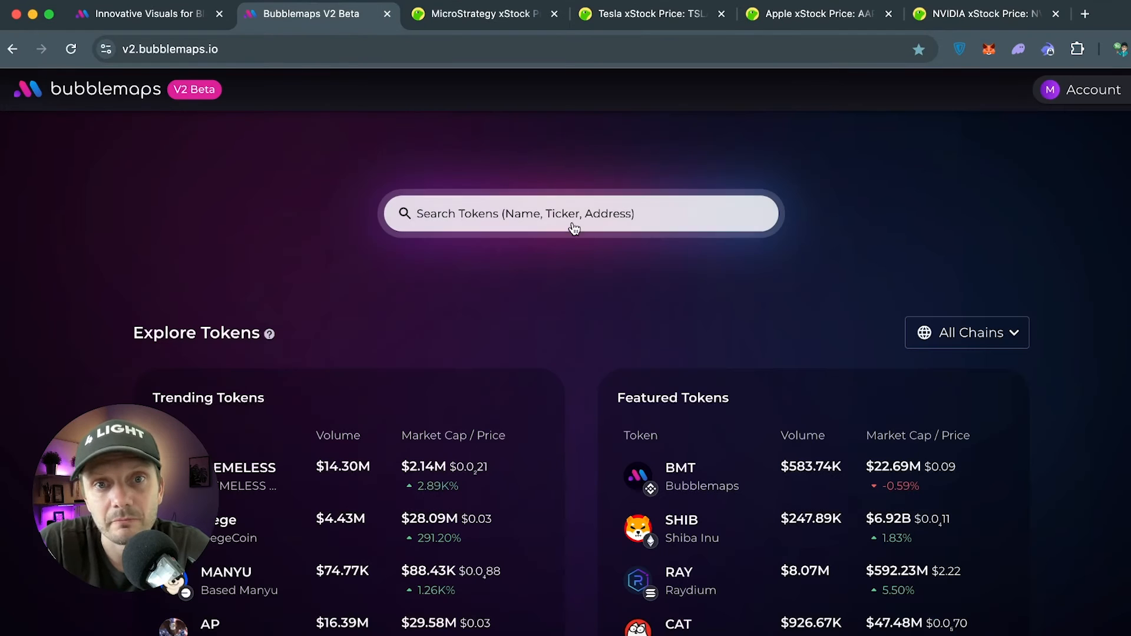
click(1001, 337)
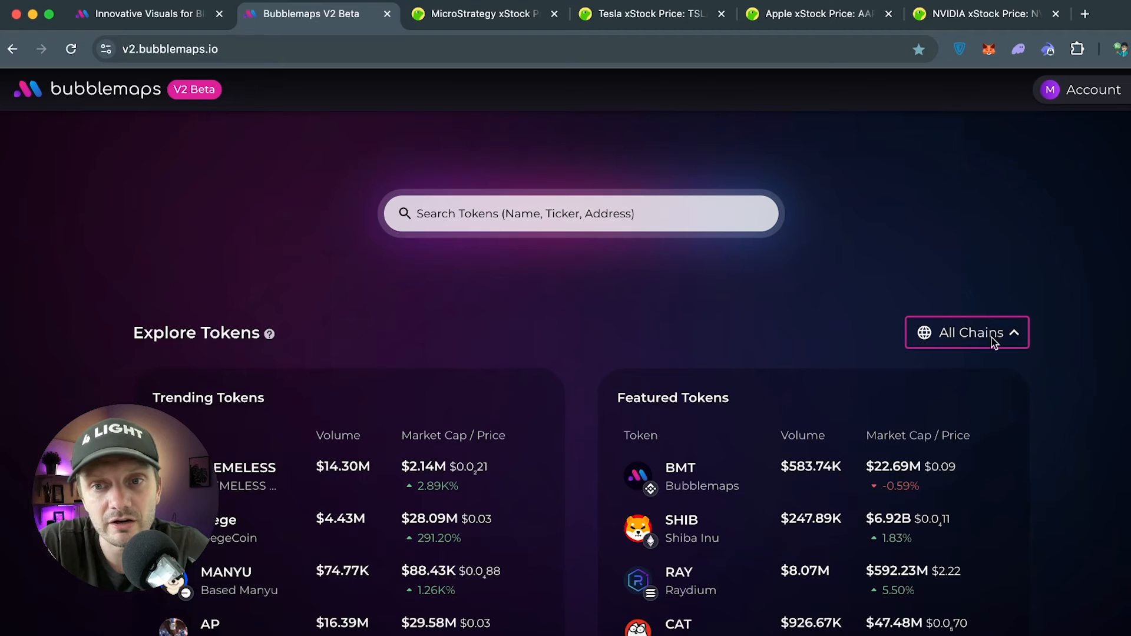
click(1074, 411)
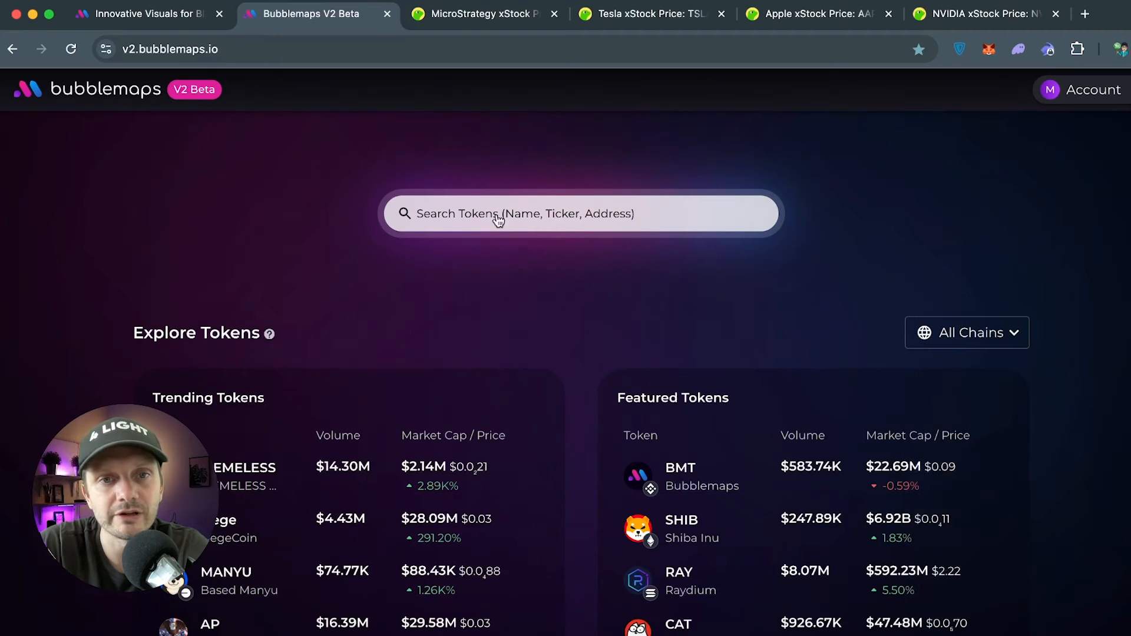
click(496, 216)
key(super+v)
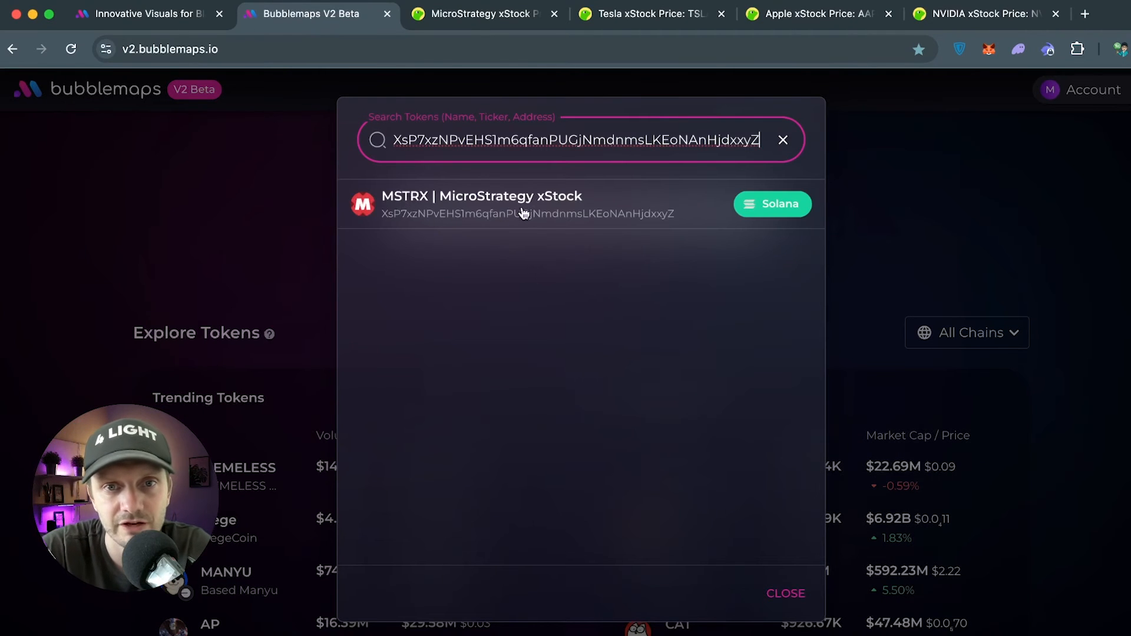
click(494, 202)
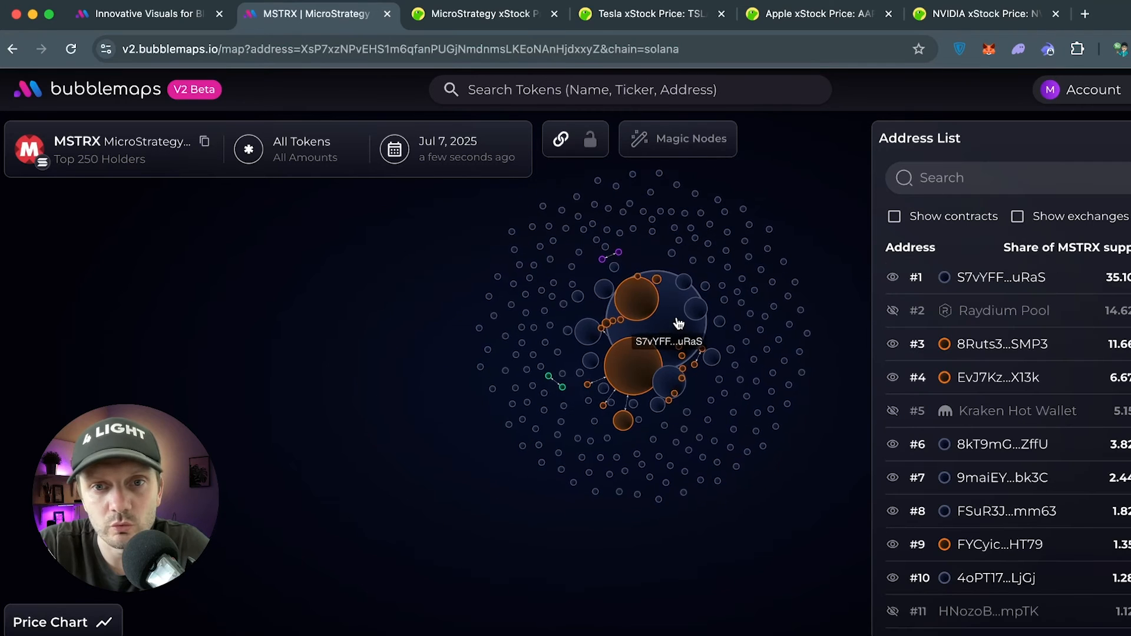
- Select the largest holder's bubble to view its details and add Magic Nodes to the MSTRX map
click(666, 327)
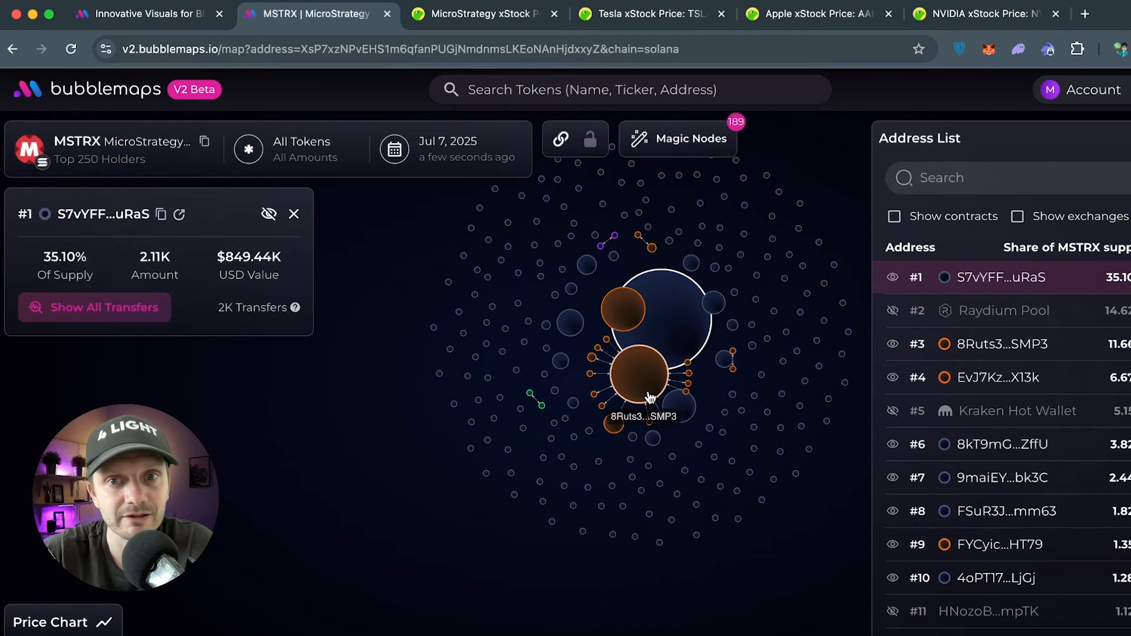
click(706, 143)
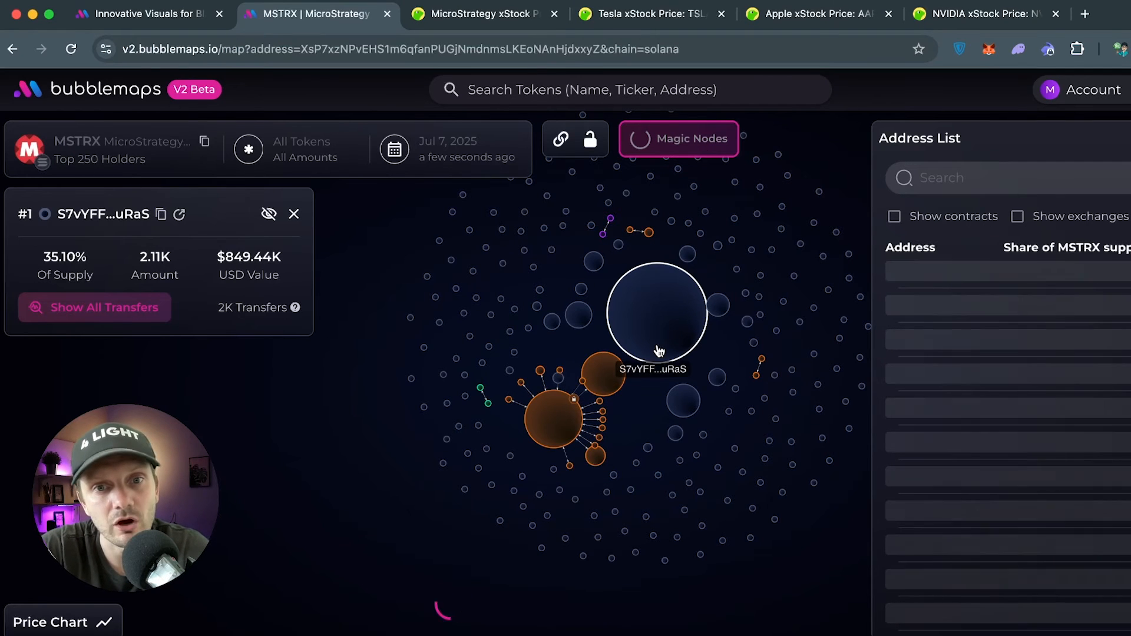
- Check the #4 holder's cluster supply and move the #3 holder's bubble away from the largest holder's bubble
click(603, 388)
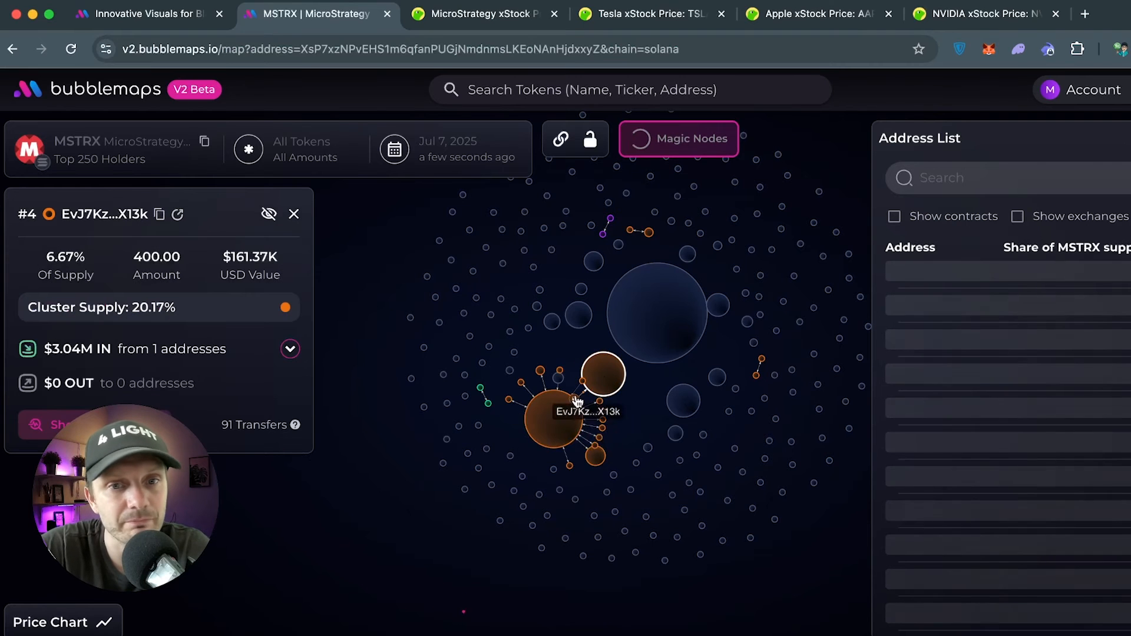
mouse_move(135, 312)
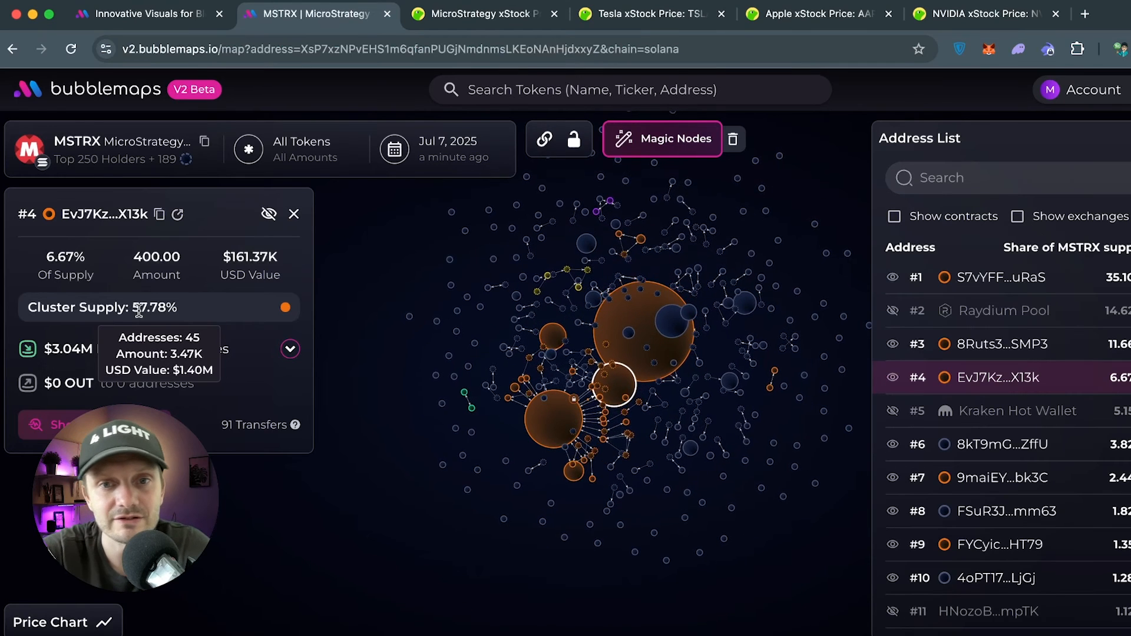
drag(554, 424, 471, 484)
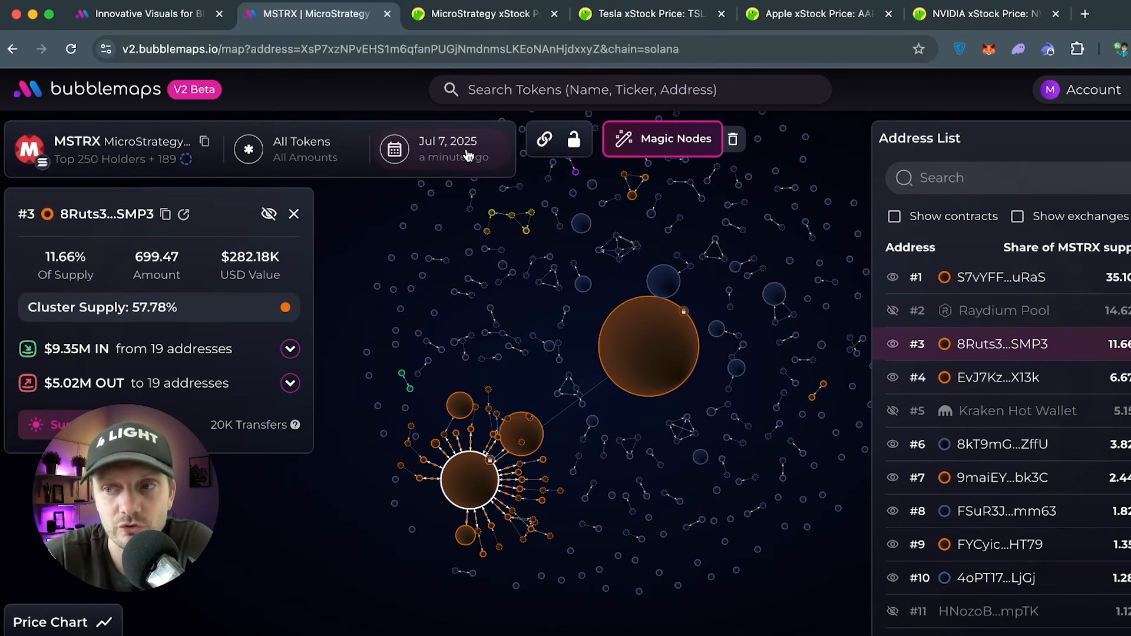
- Open the date calendar of the MSTRX map to look at its snapshot date options
click(469, 156)
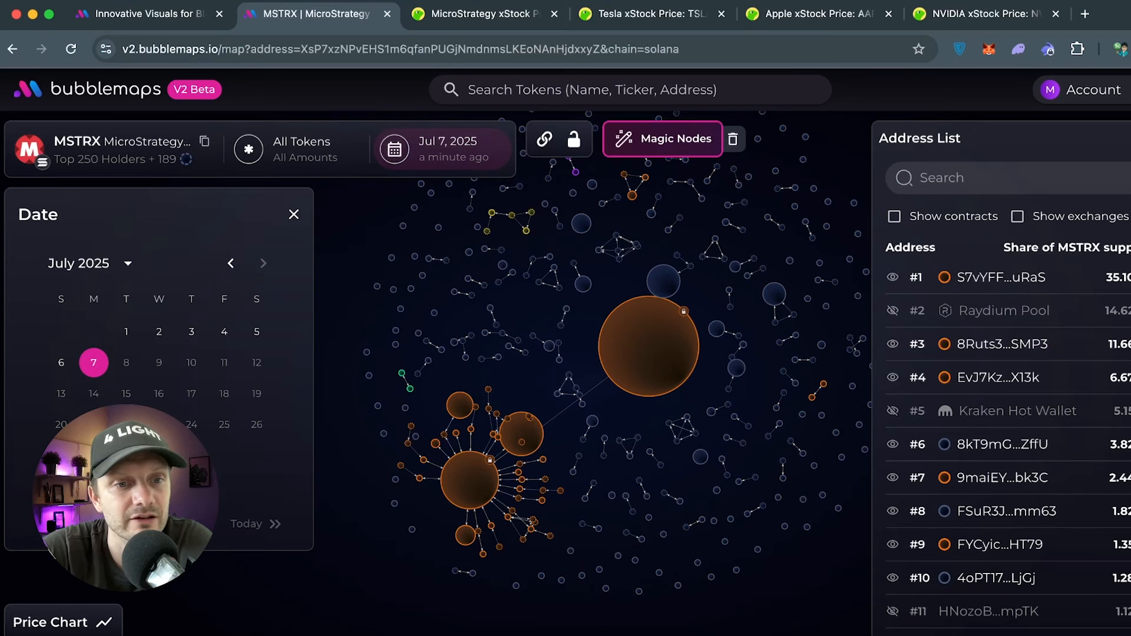
click(68, 524)
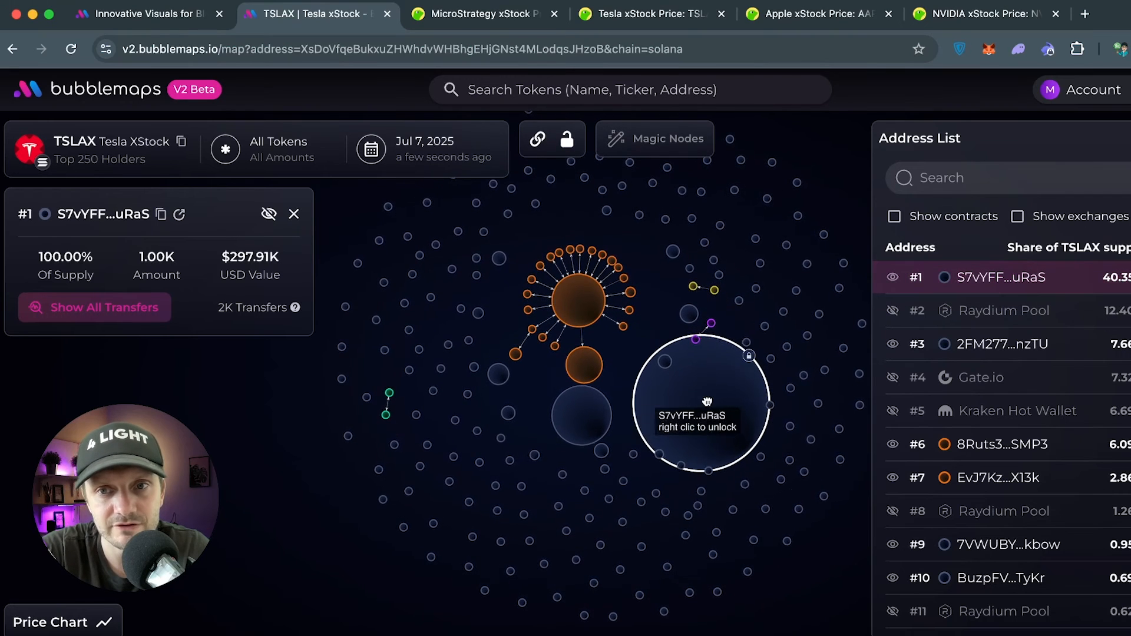
- Select the #6 holder's bubble on the TSLAX map, check its cluster supply and add Magic Nodes
click(576, 299)
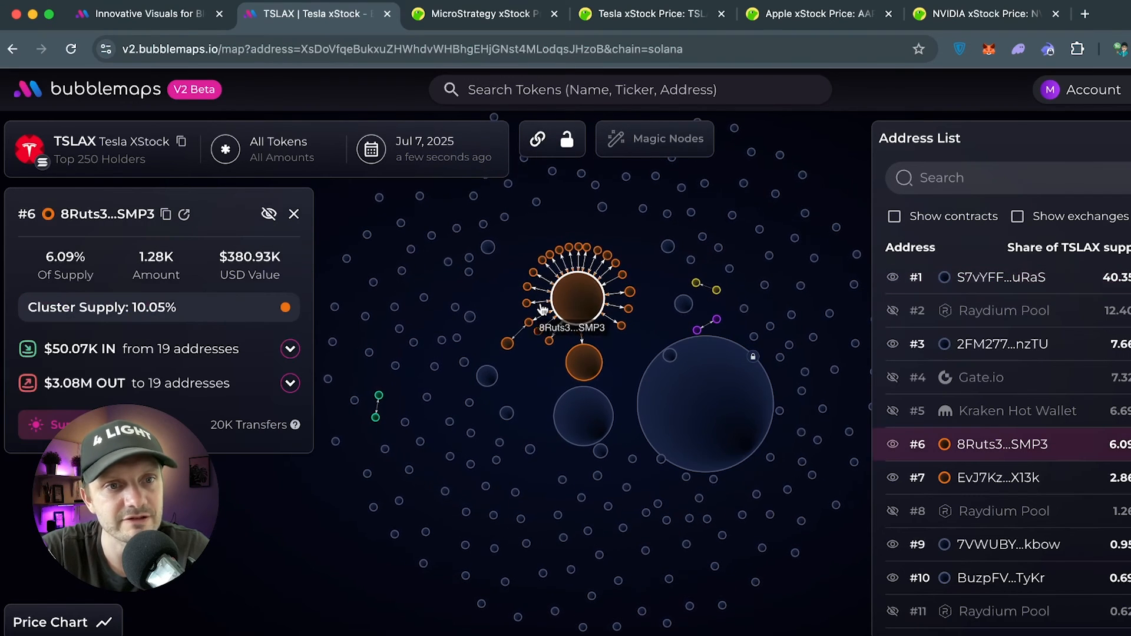
mouse_move(138, 308)
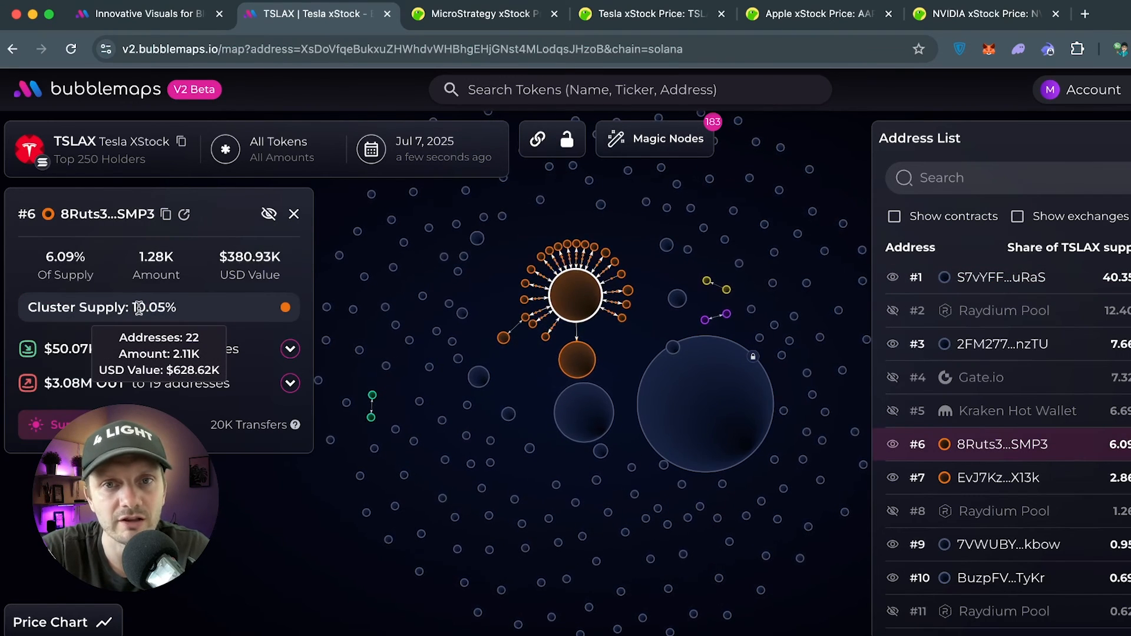
click(697, 136)
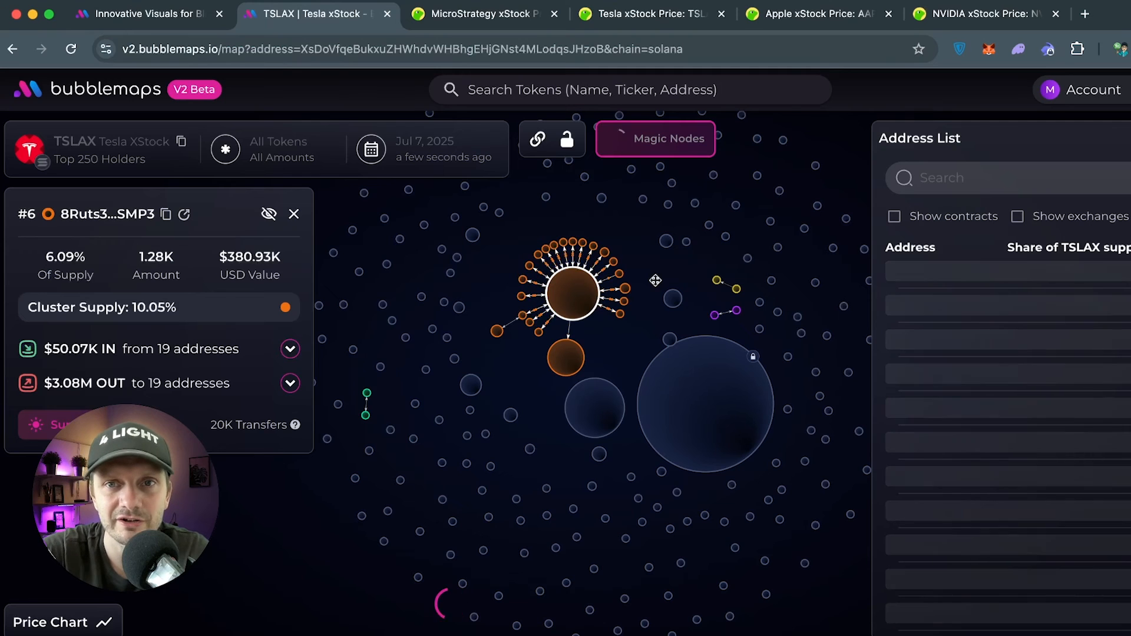
- Copy the Solana contract address from CoinGecko's NVIDIA xStock page and use it to open the NVDAX map in Bubblemaps V2
click(864, 13)
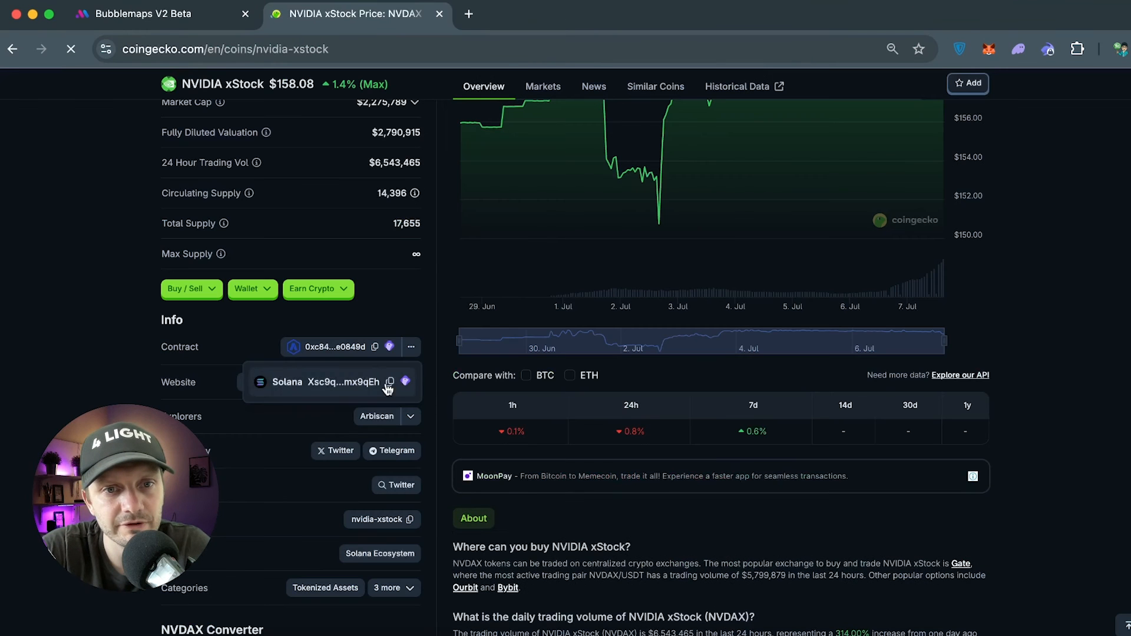
click(388, 381)
click(156, 15)
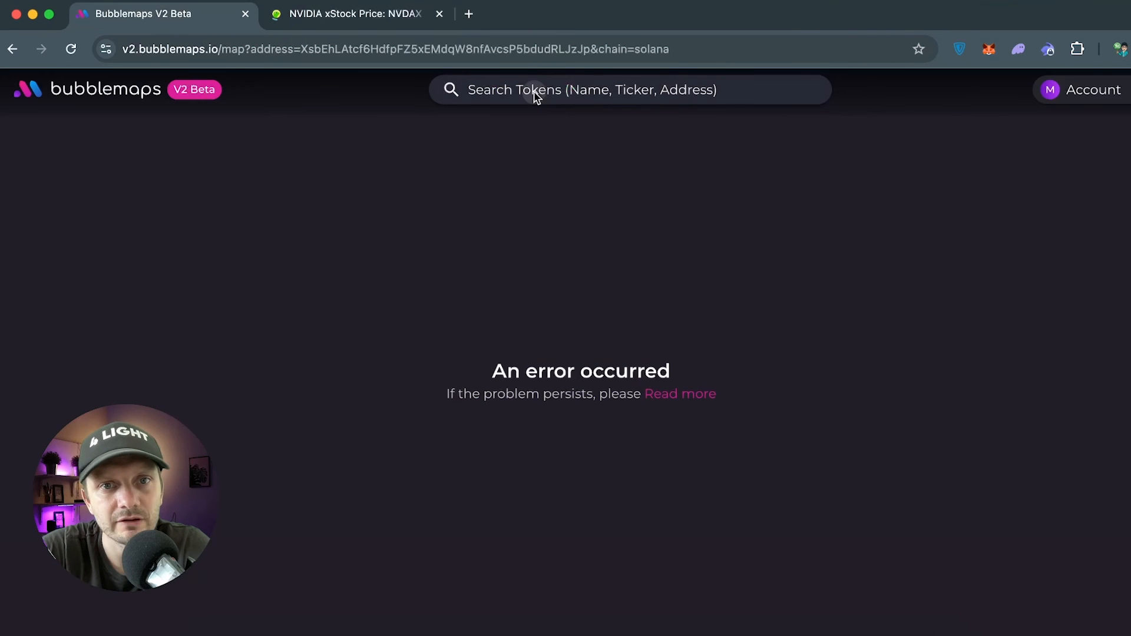
click(533, 91)
text(Xsc9qvGR1efVDFGLrVsmkzv3qi45LTBjeUKSPmx9qEh)
click(459, 197)
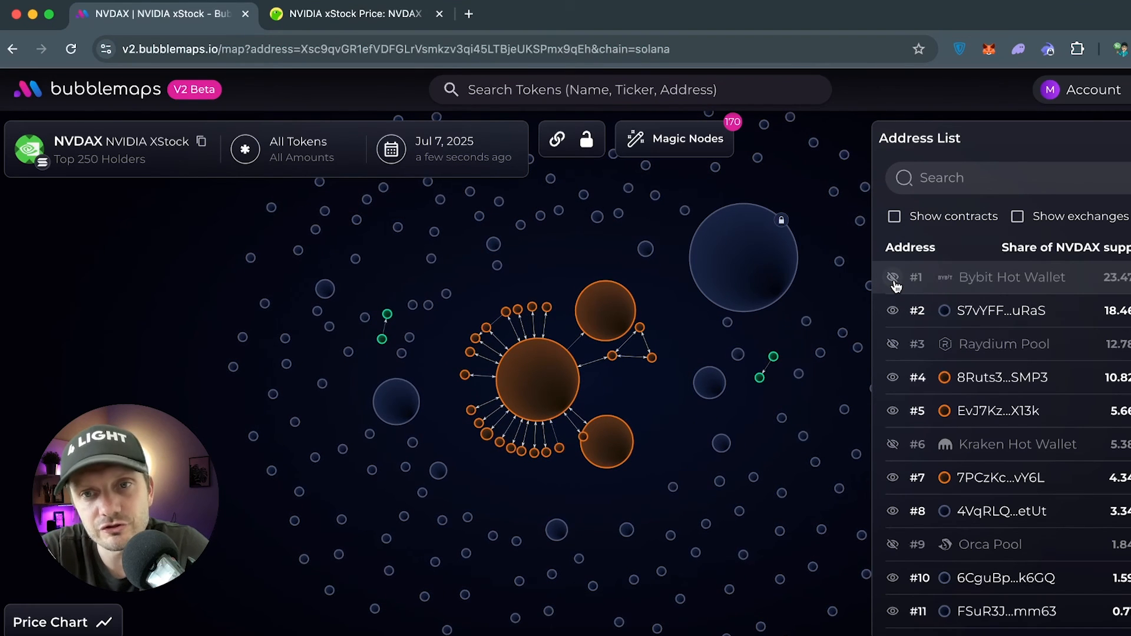
- Show the hidden Bybit Hot Wallet on the NVDAX map and select the #2 holder's bubble to view its details
click(893, 278)
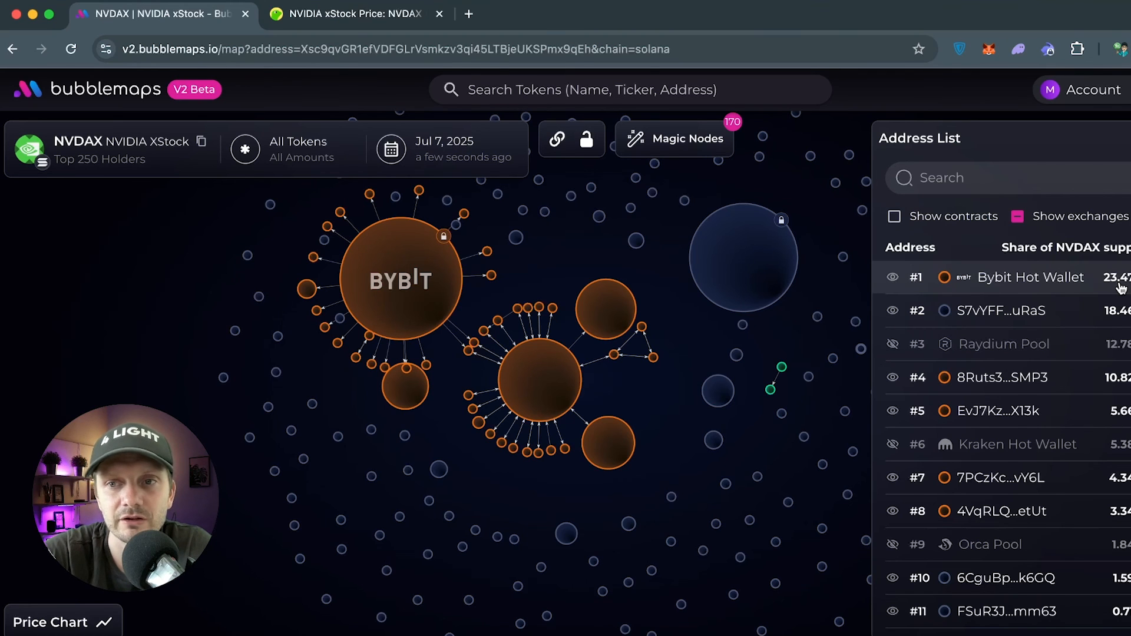
click(763, 270)
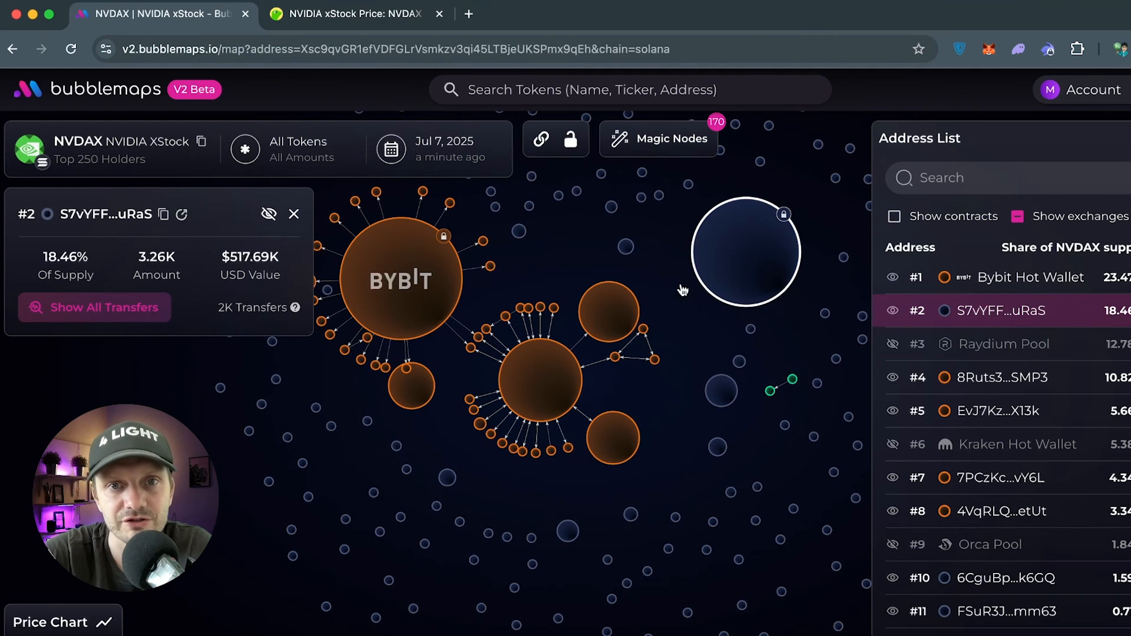
- Return to CoinGecko's NVIDIA xStock page and view its Similar Coins section for related xStocks
key(ctrl+Tab)
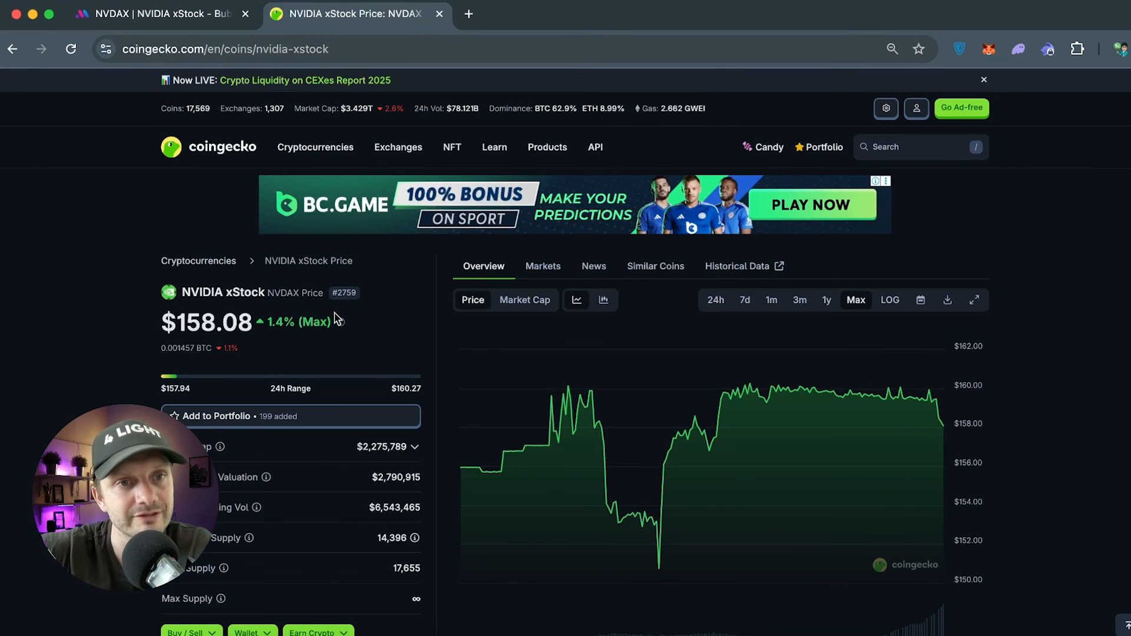
scroll(341, 318, down, 1)
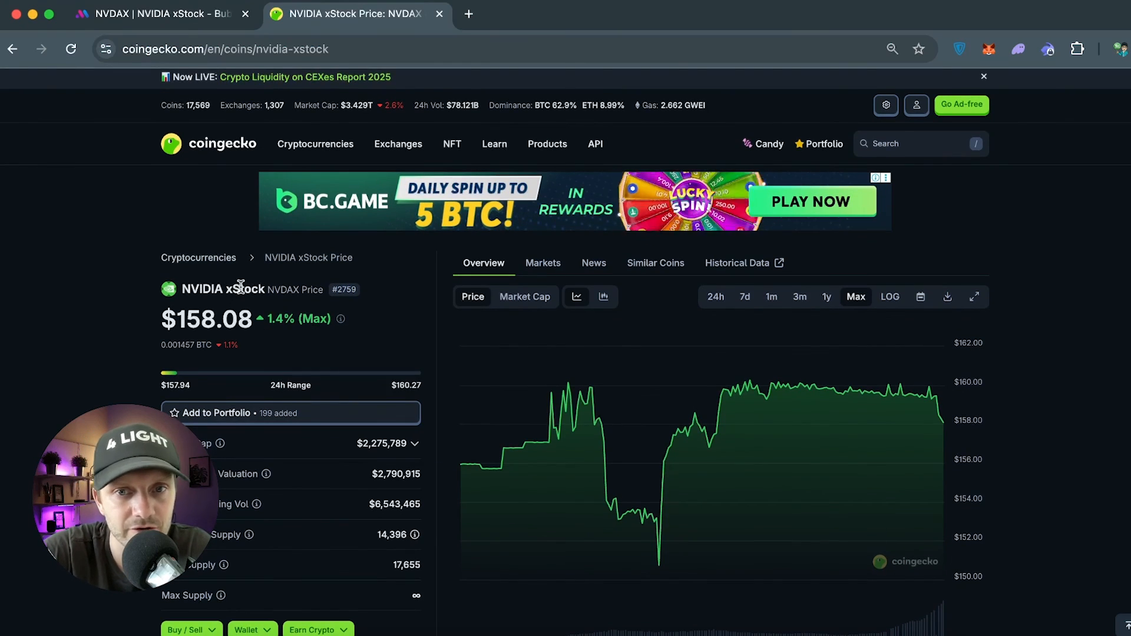
scroll(253, 290, down, 1)
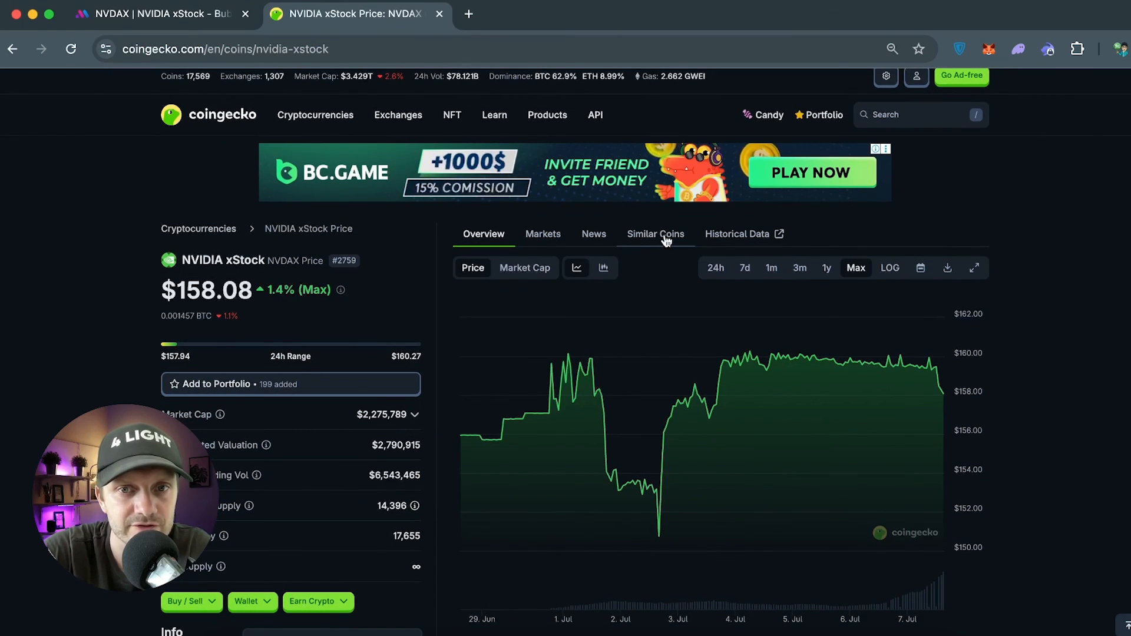
click(666, 236)
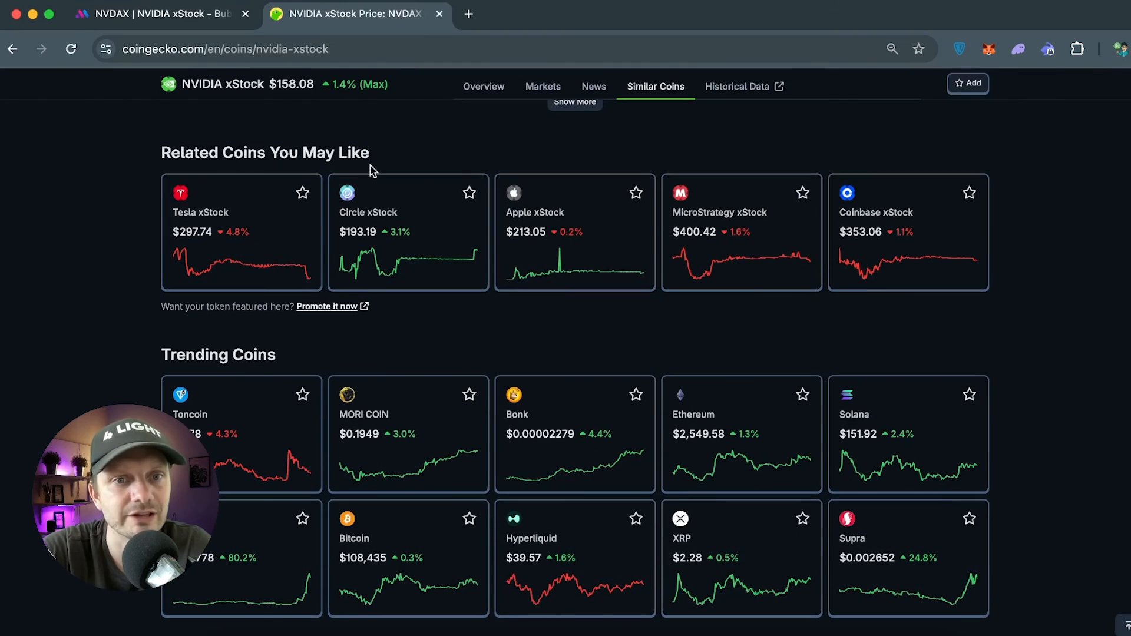